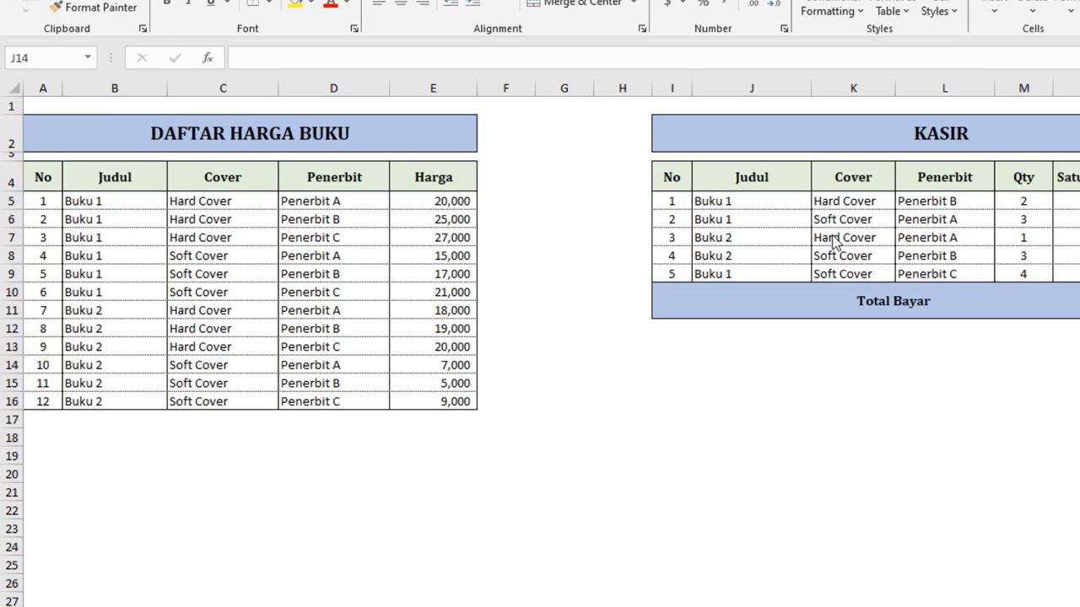
Step: Open the Vlookup 3 Kriteria worksheet with the unfilled KASIR table
click(428, 254)
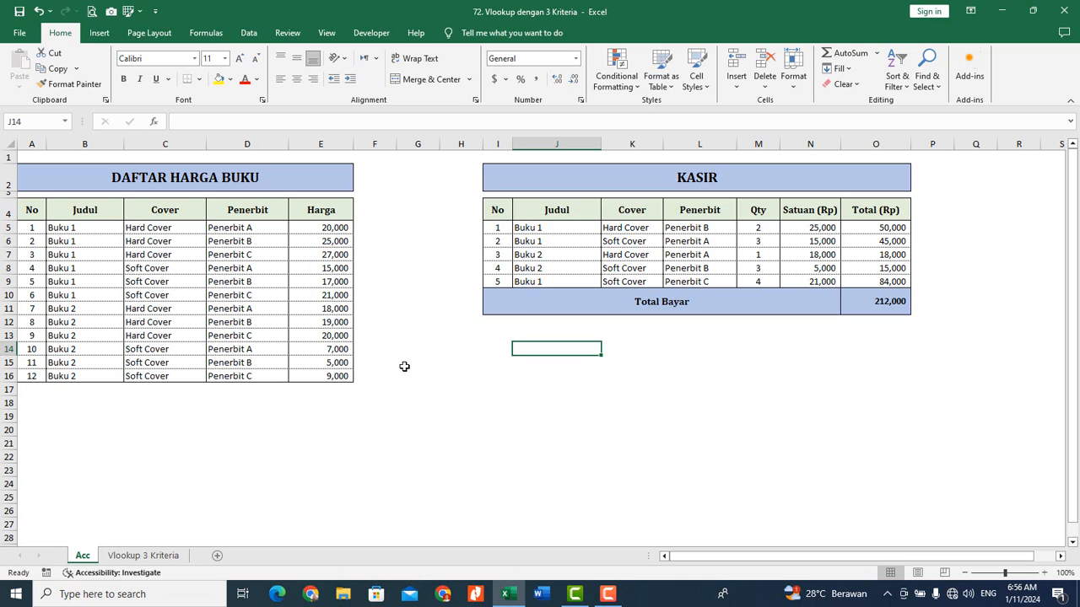
click(181, 557)
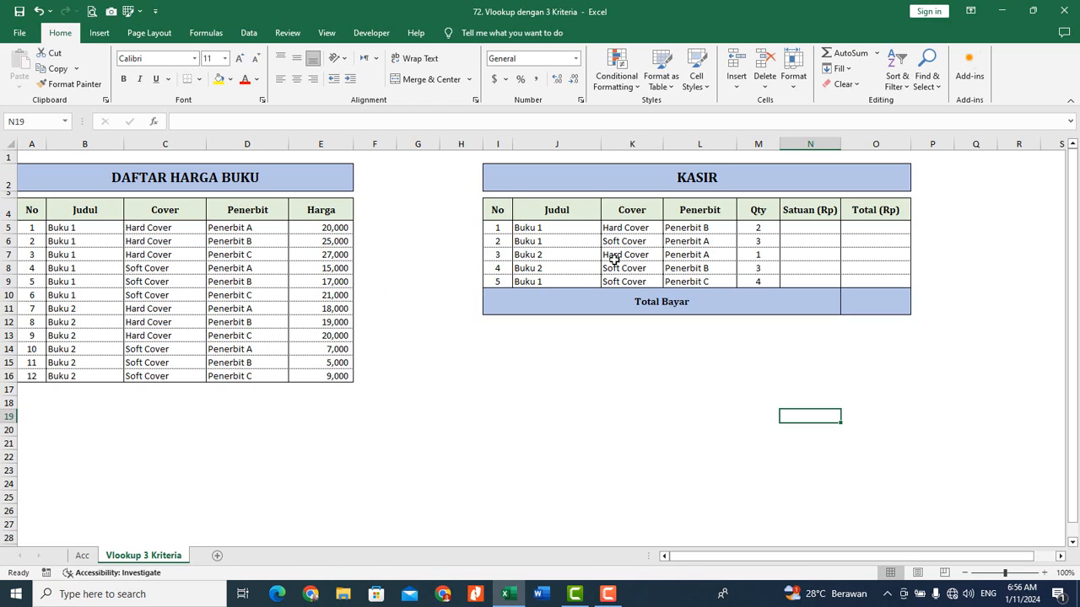
click(677, 241)
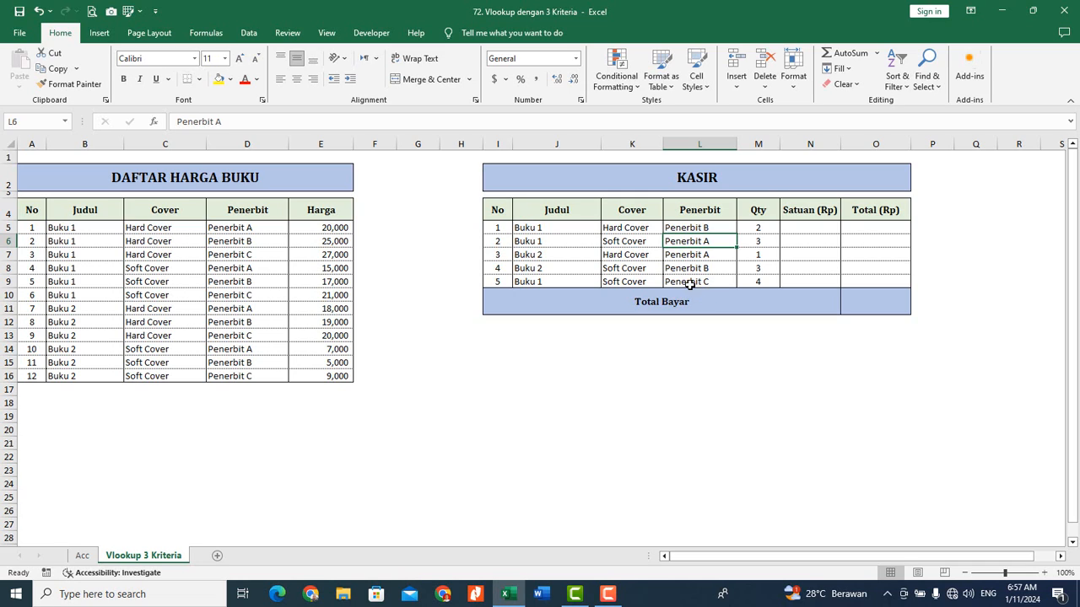
Step: Start a VLOOKUP formula in the first Satuan (Rp) cell, N5, with J5&K5&L5 as the combined lookup value
click(802, 225)
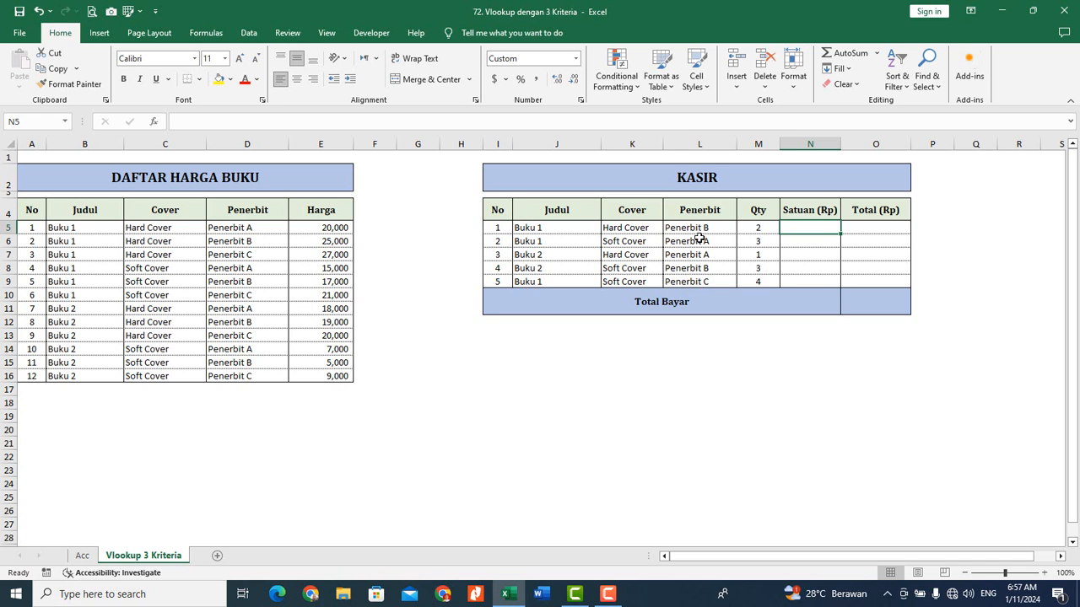
text(=)
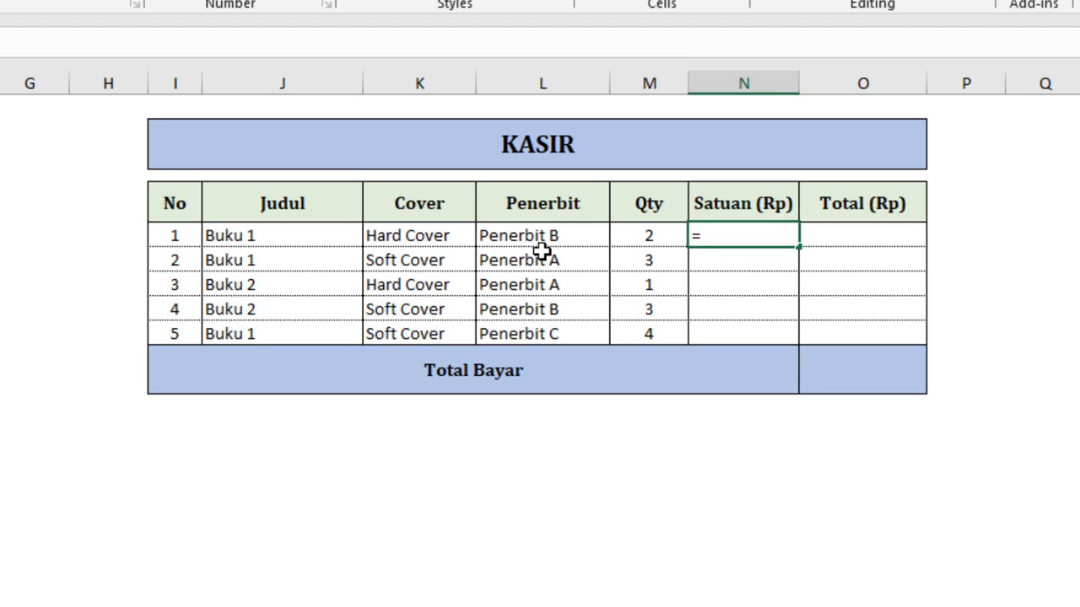
text(vlo)
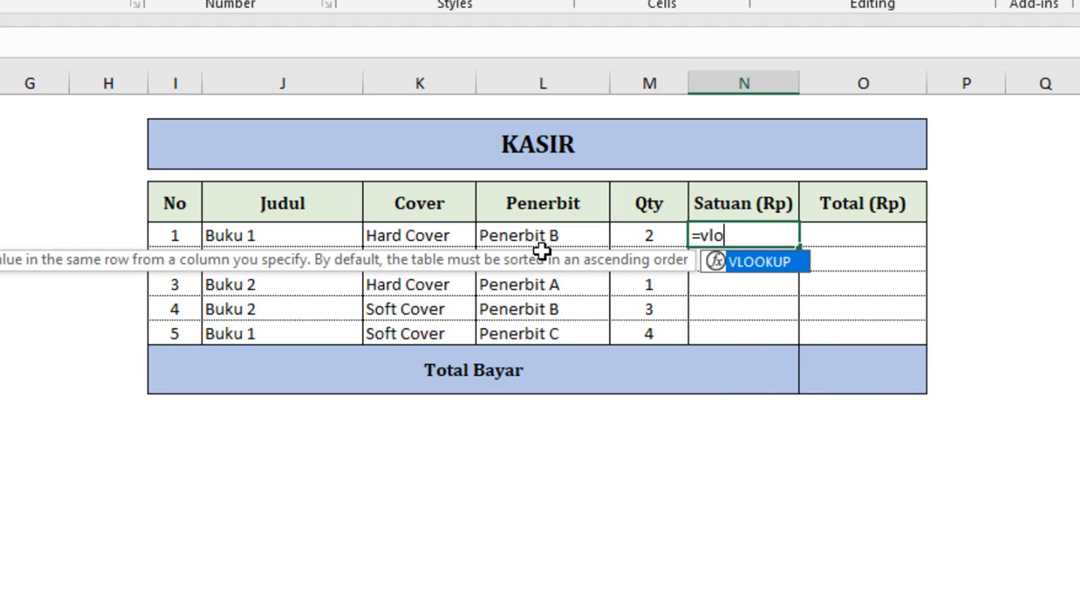
text(o)
key(Tab)
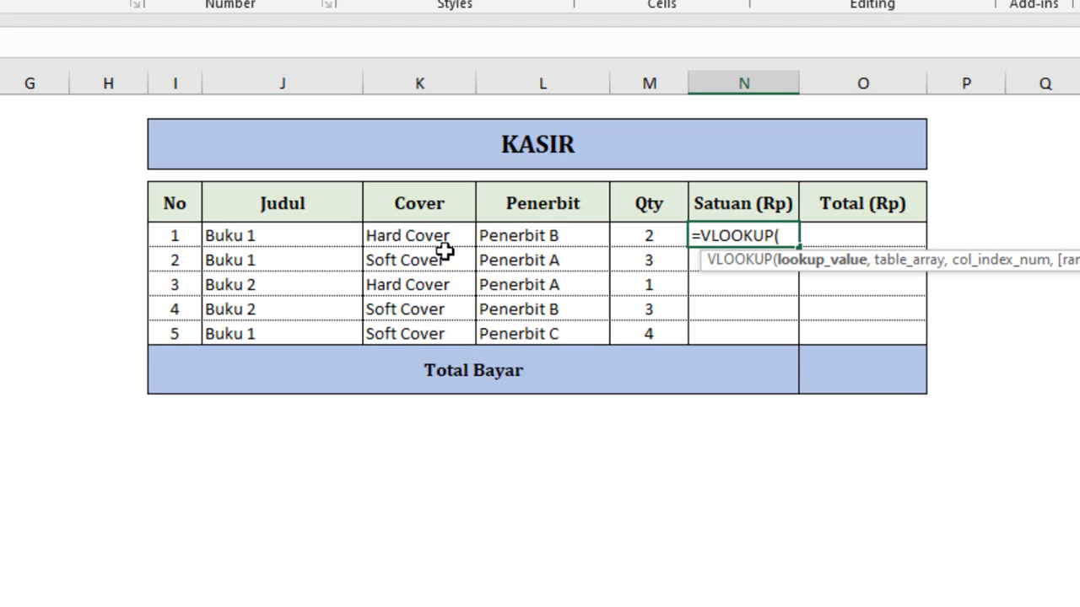
click(345, 244)
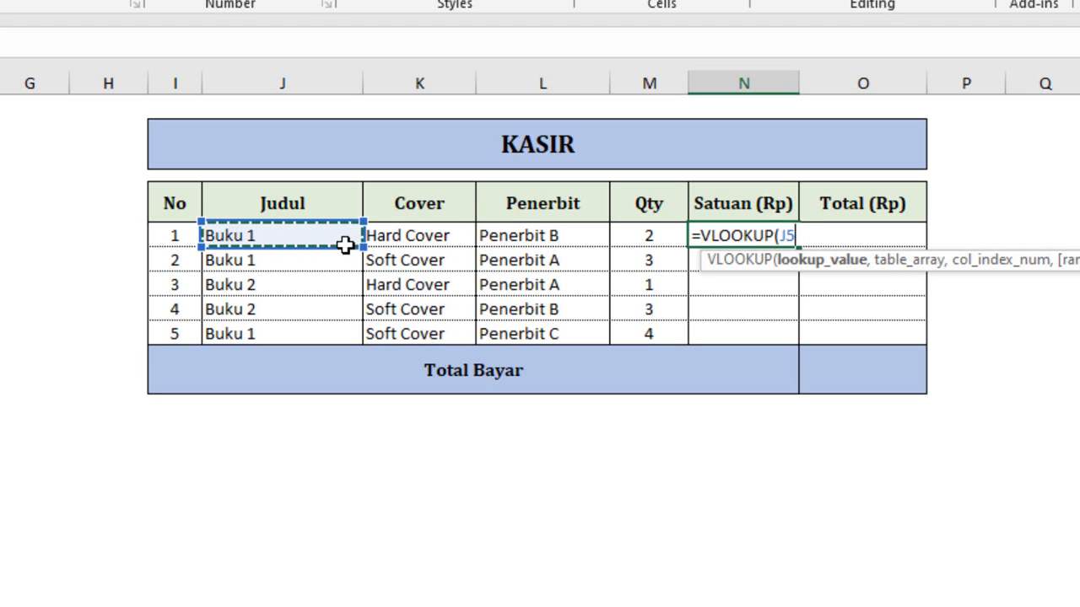
text(&)
click(396, 235)
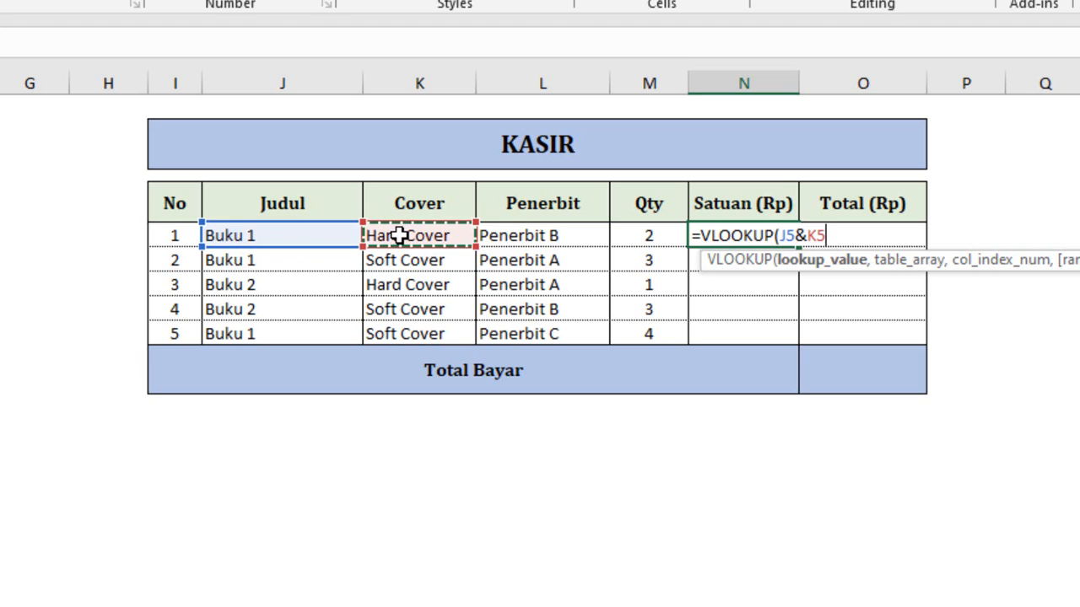
text(&)
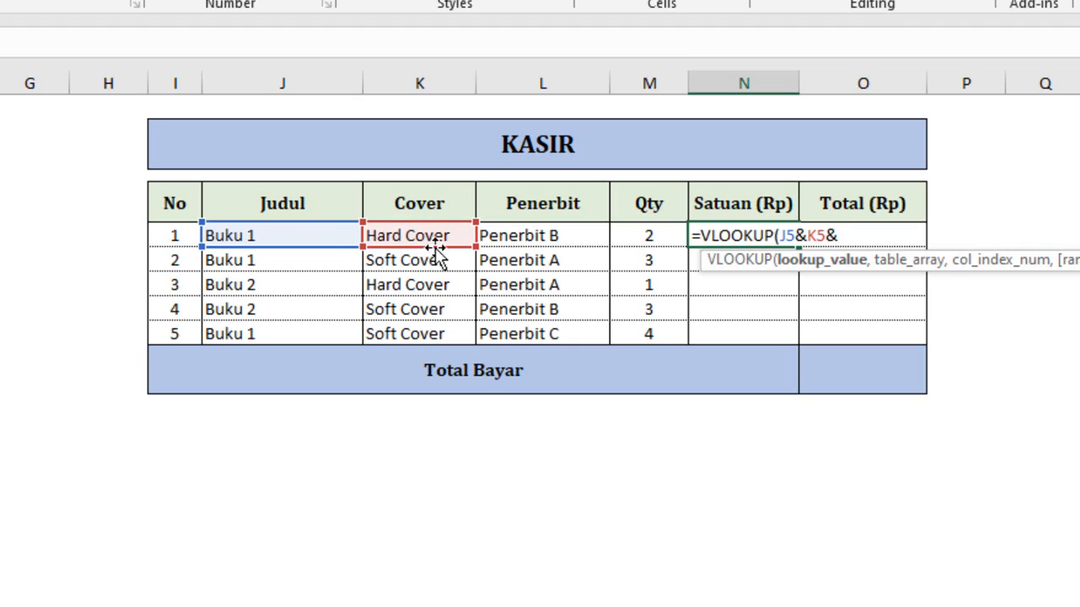
click(523, 237)
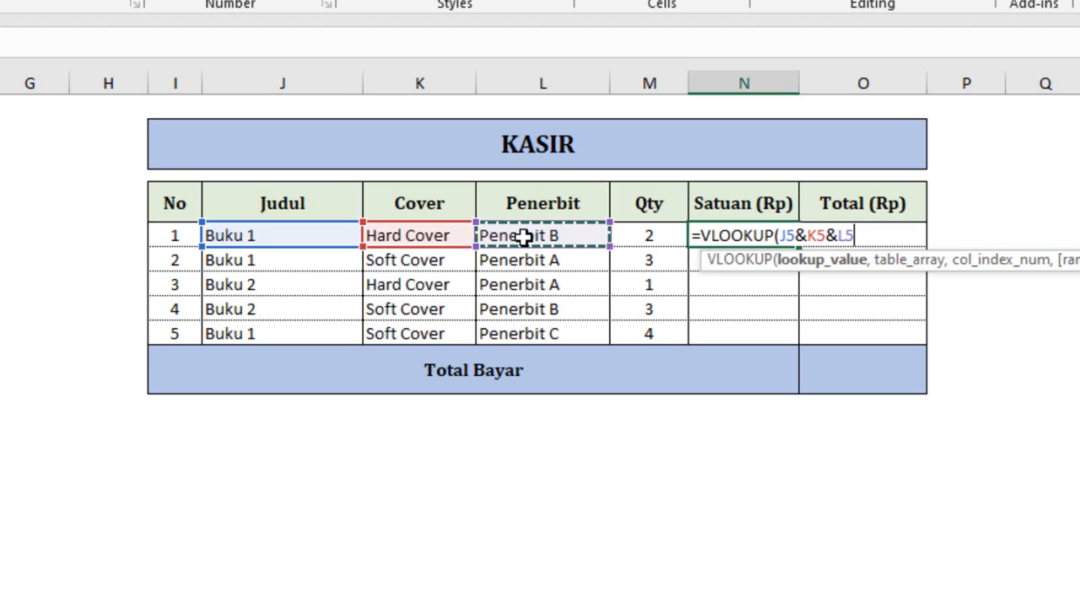
text(,)
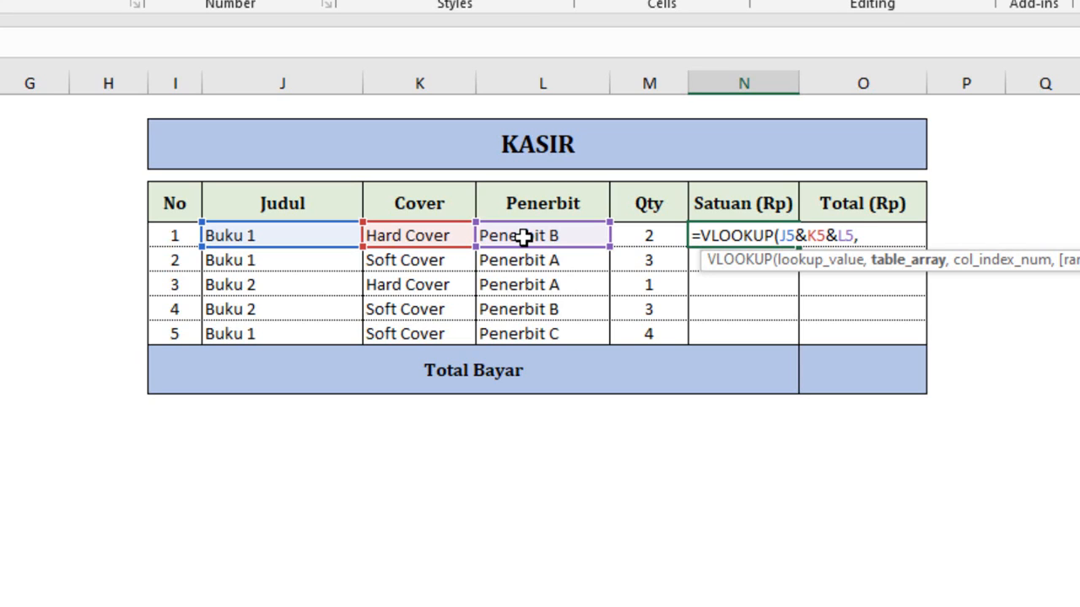
Step: Nest a CHOOSE function as the VLOOKUP table array, with {1,2} as its index number
text(choo)
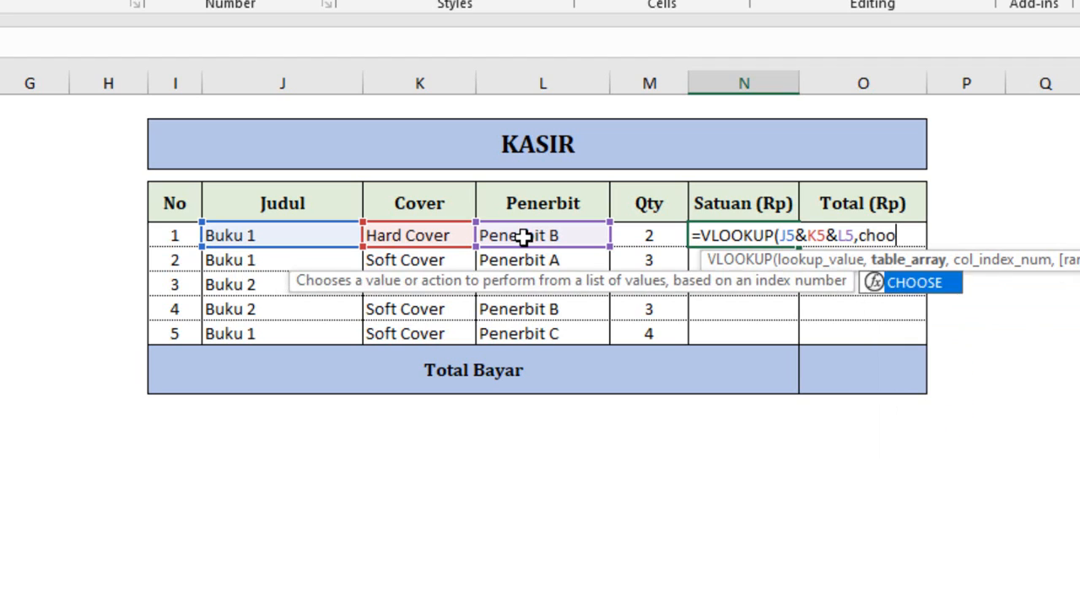
key(Tab)
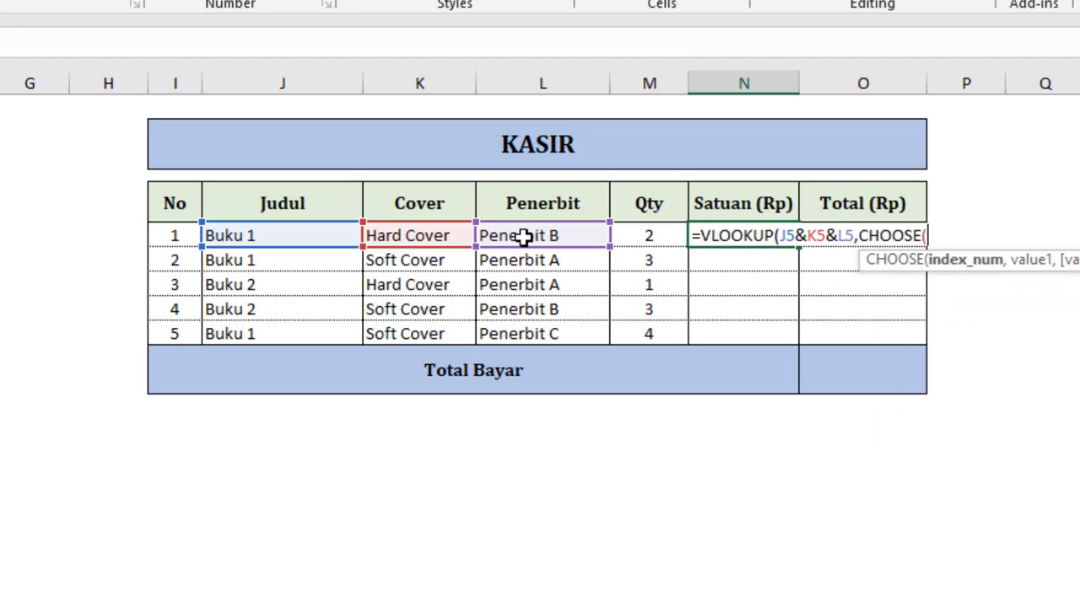
text({1,2})
text(,)
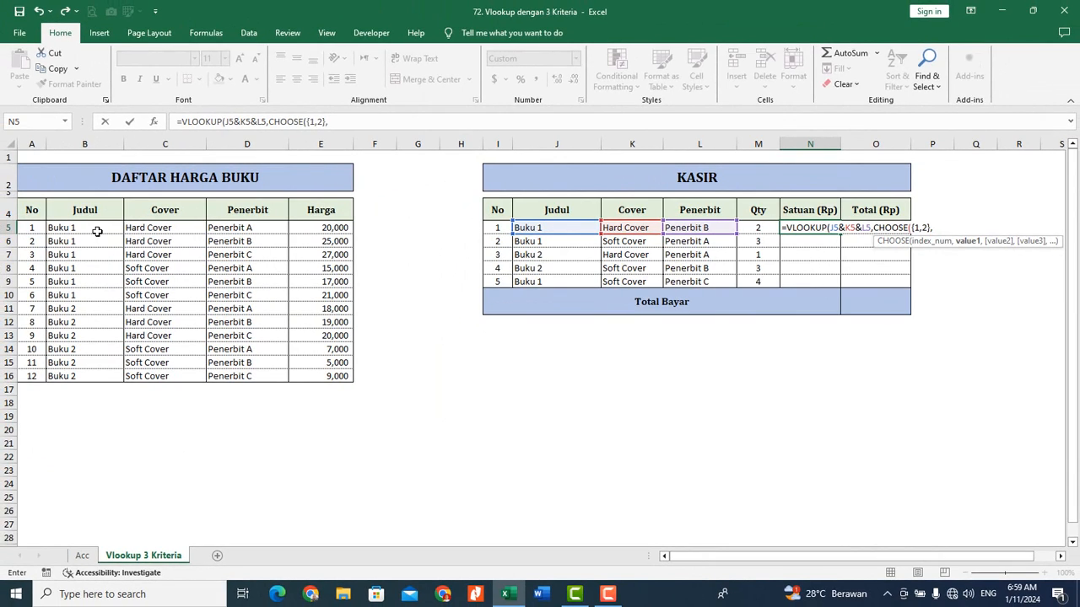
Step: Set CHOOSE's first value to the joined absolute Judul, Cover and Penerbit ranges: $B$5:$B$16&$C$5:$C$16&$D$5:$D$16
drag(94, 228, 92, 372)
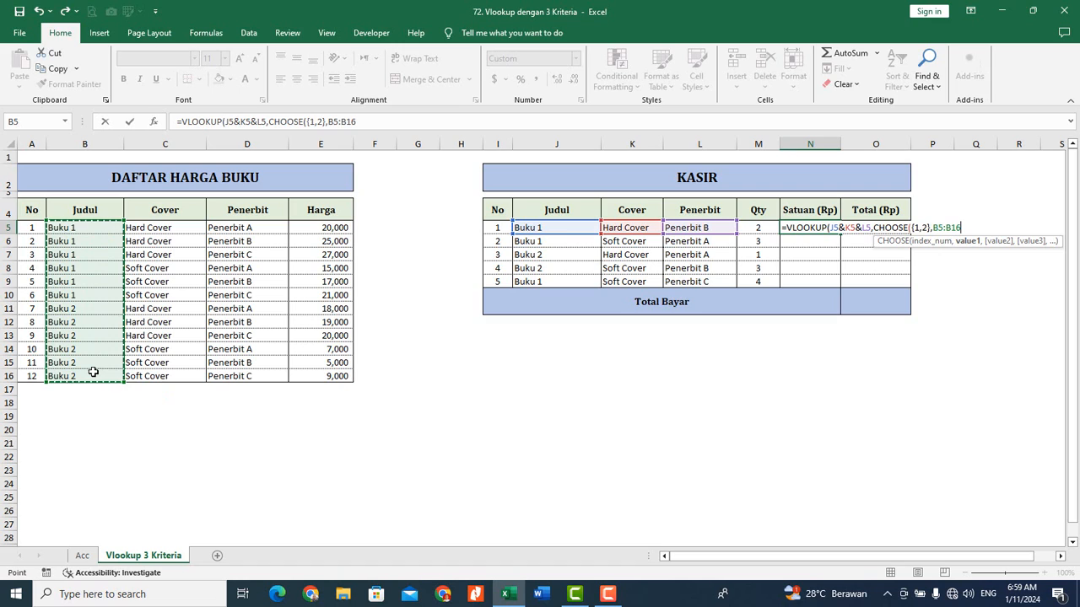
key(F4)
text(&)
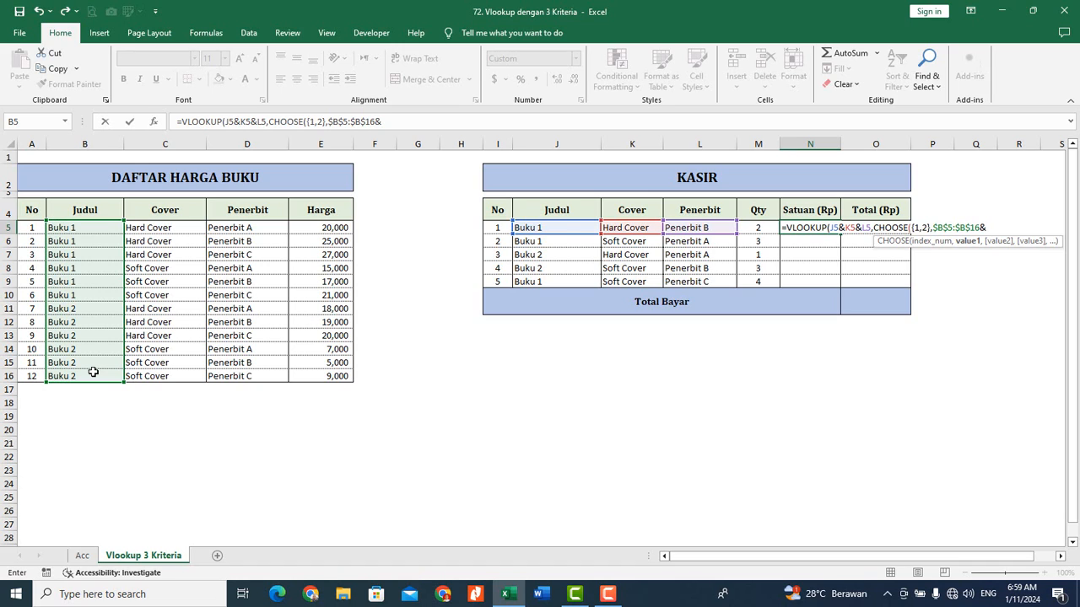
drag(173, 230, 169, 372)
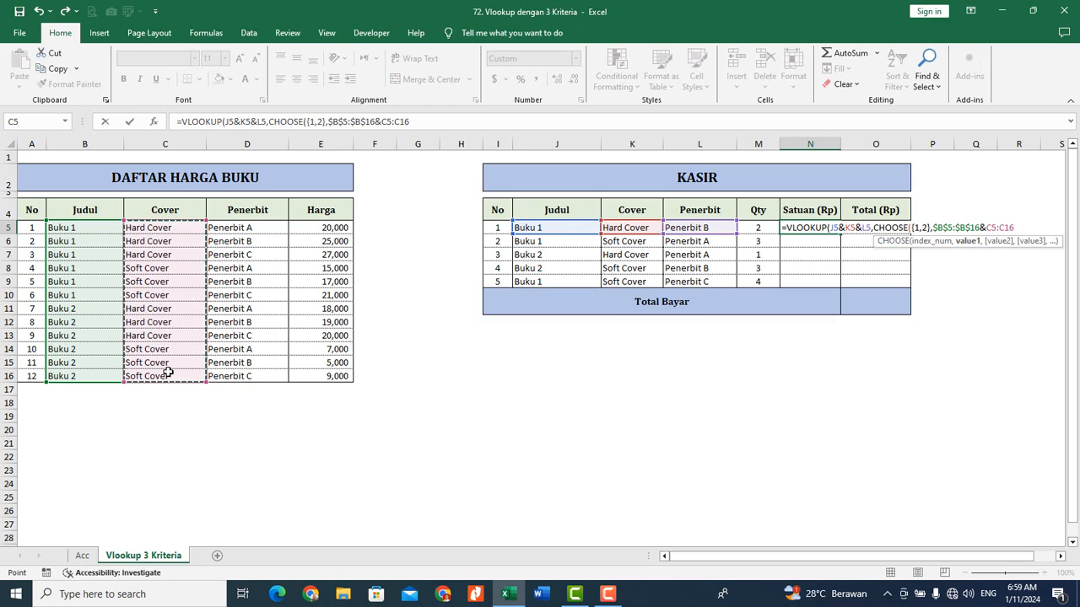
key(F4)
text(&)
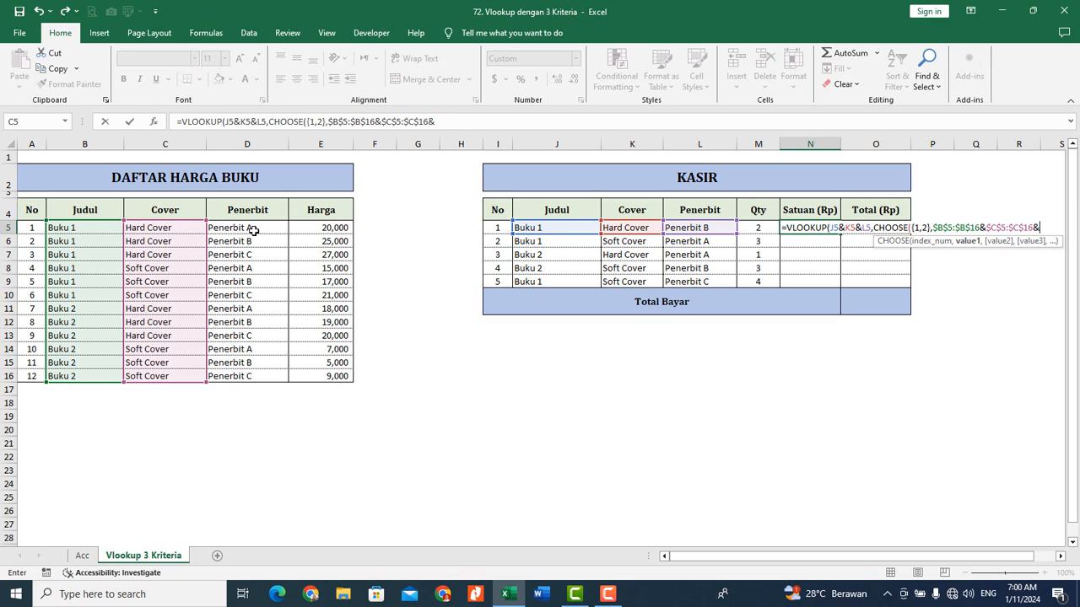
drag(253, 230, 237, 376)
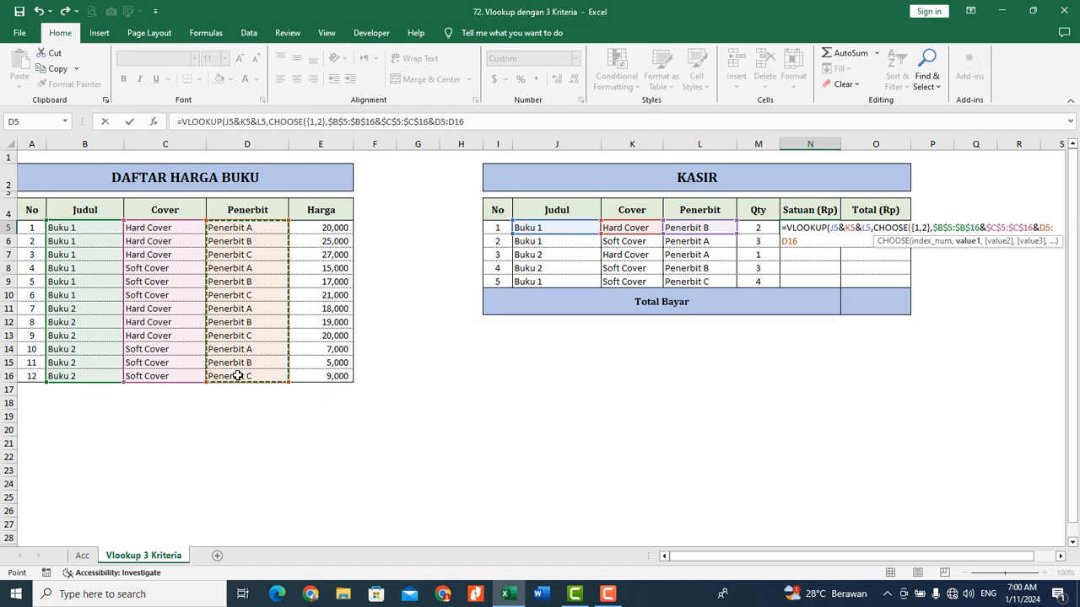
key(F4)
text(,)
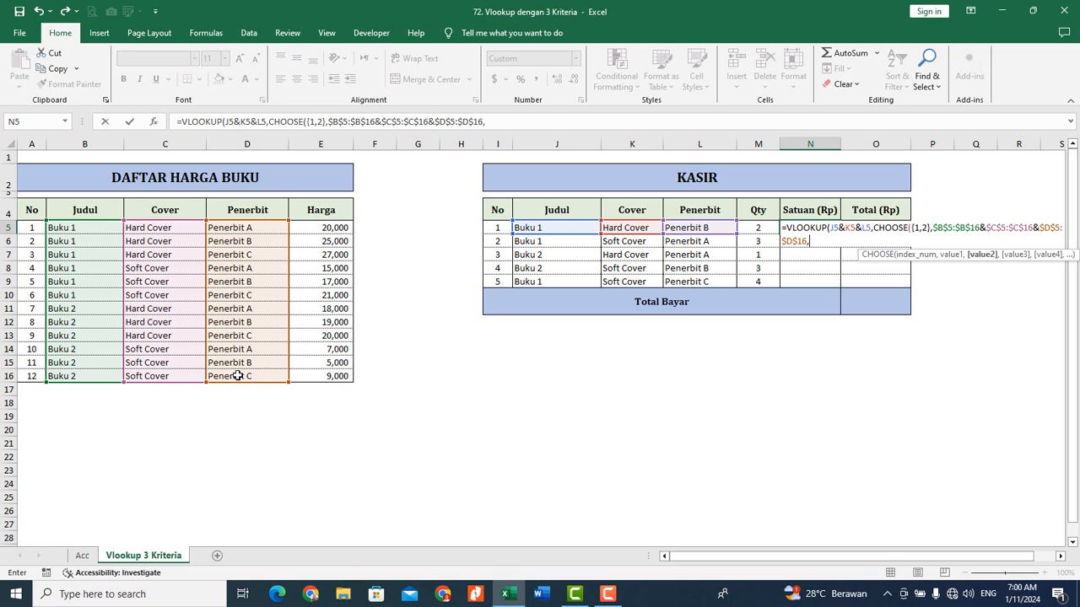
Step: Add the absolute Harga range $E$5:$E$16 as CHOOSE's second value and close the CHOOSE function
drag(328, 227, 324, 371)
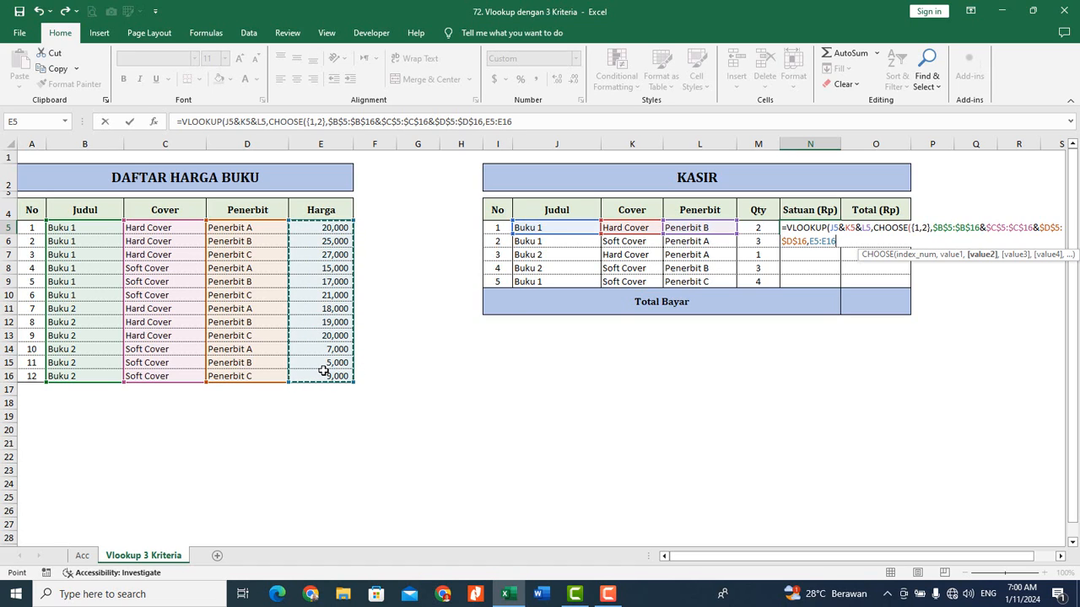
key(F4)
text())
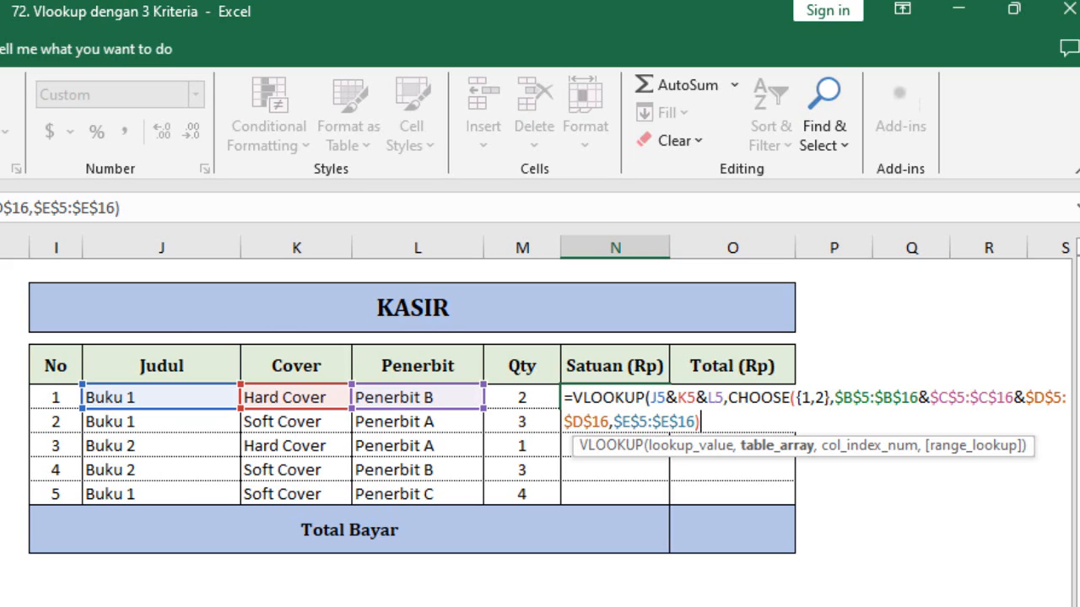
Step: Finish the VLOOKUP with column index 2 and FALSE for exact match, and enter it as an array formula
text(,)
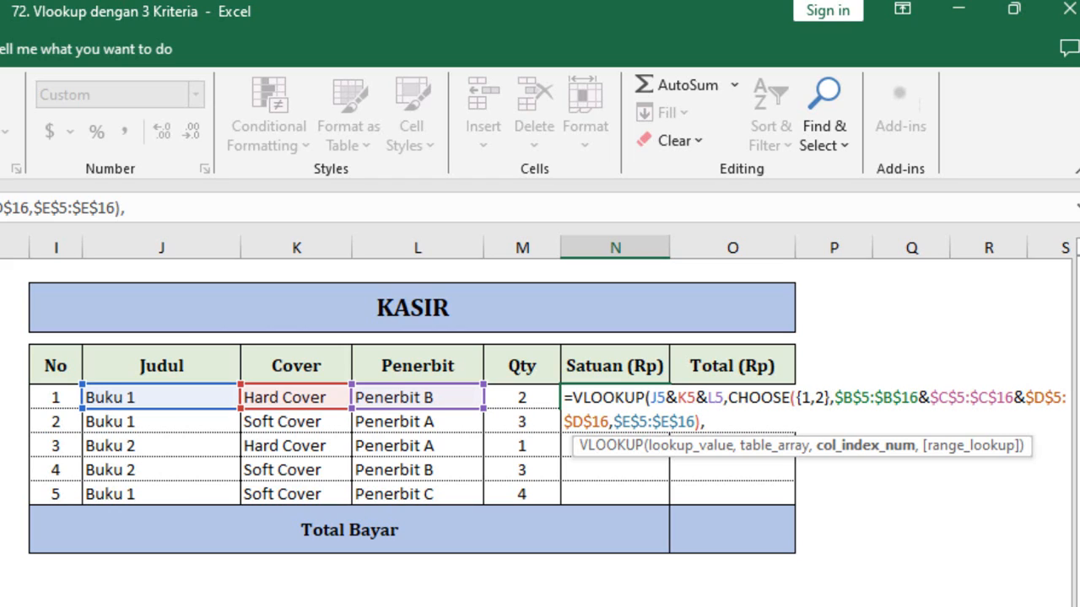
text(2)
text(,)
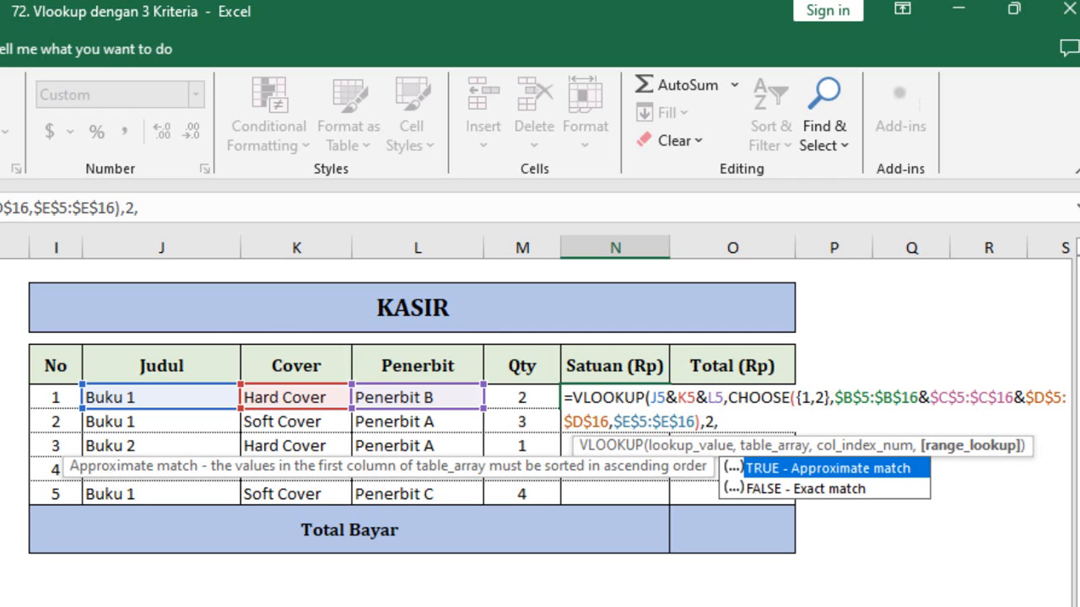
text(false)
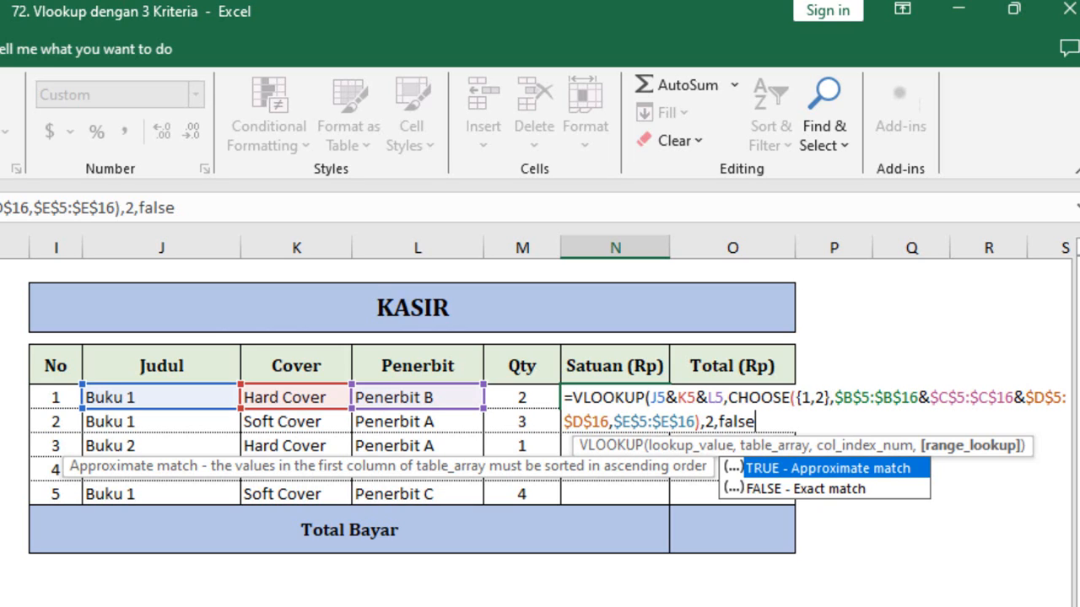
key(Down)
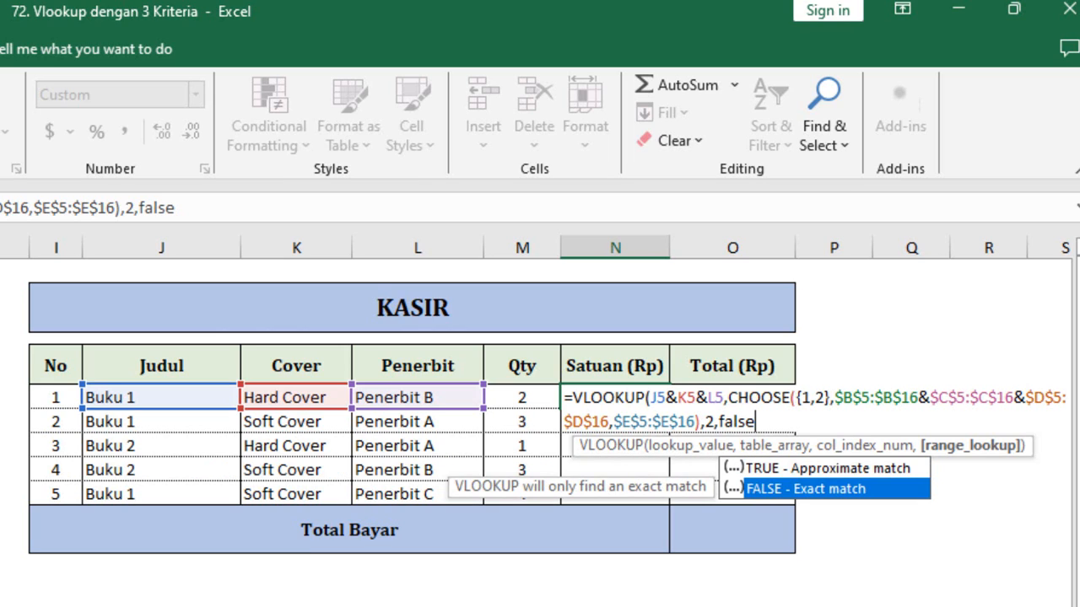
key(Tab)
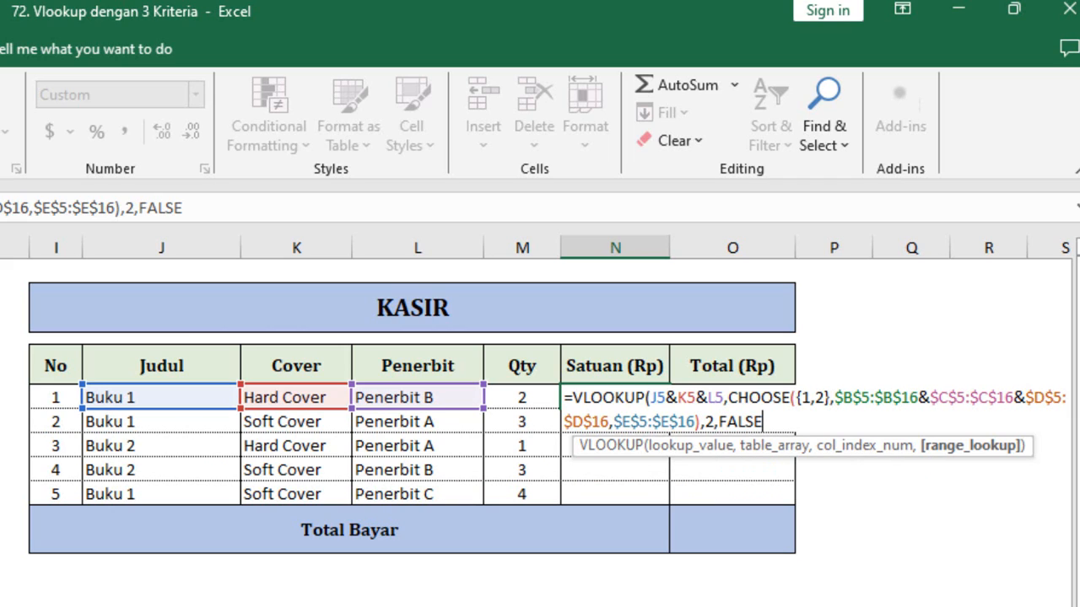
text())
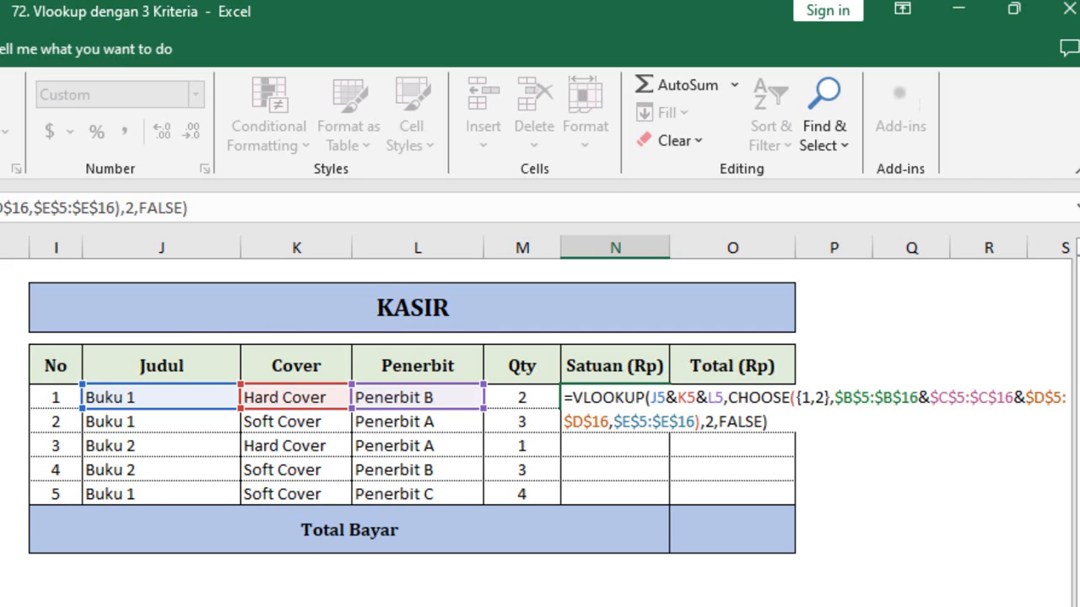
key(ctrl+shift+Return)
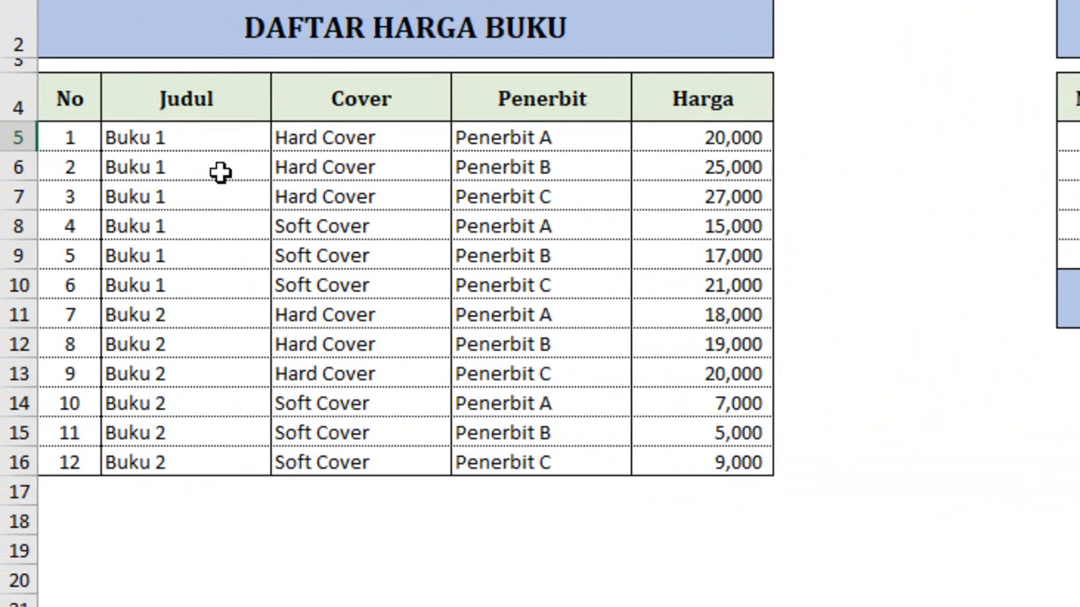
Step: Check the Judul, Cover, Penerbit and Harga values in row 6 of the price list against the first KASIR item
click(220, 172)
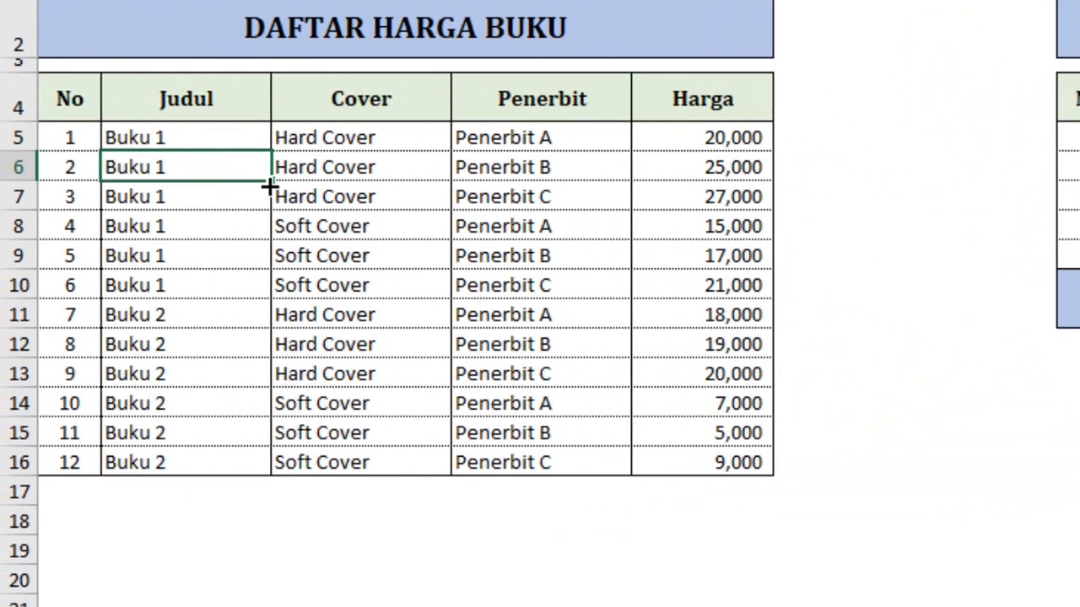
click(318, 171)
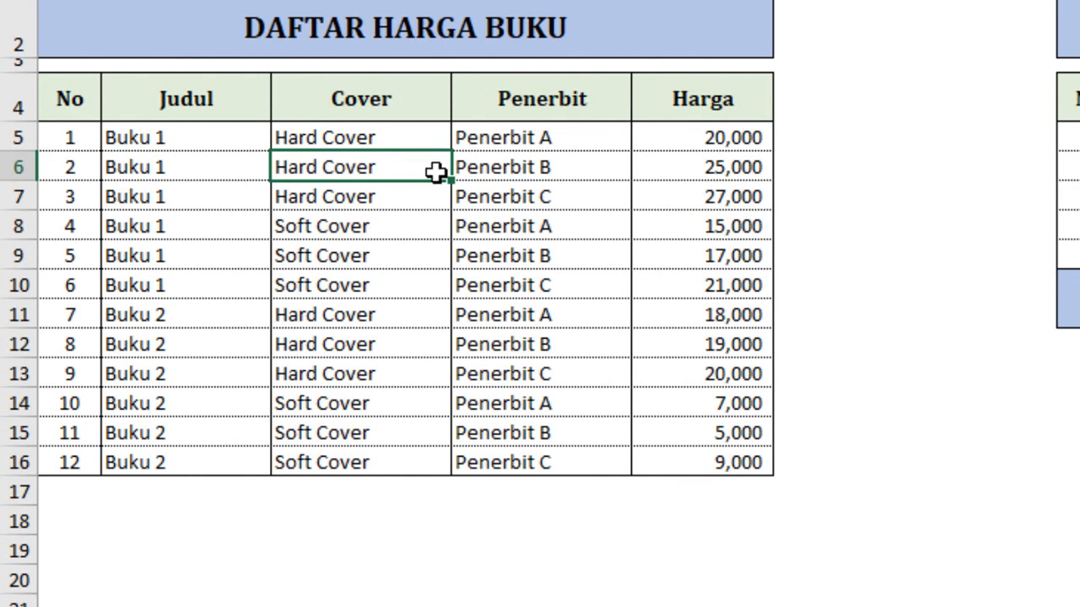
click(511, 171)
click(730, 173)
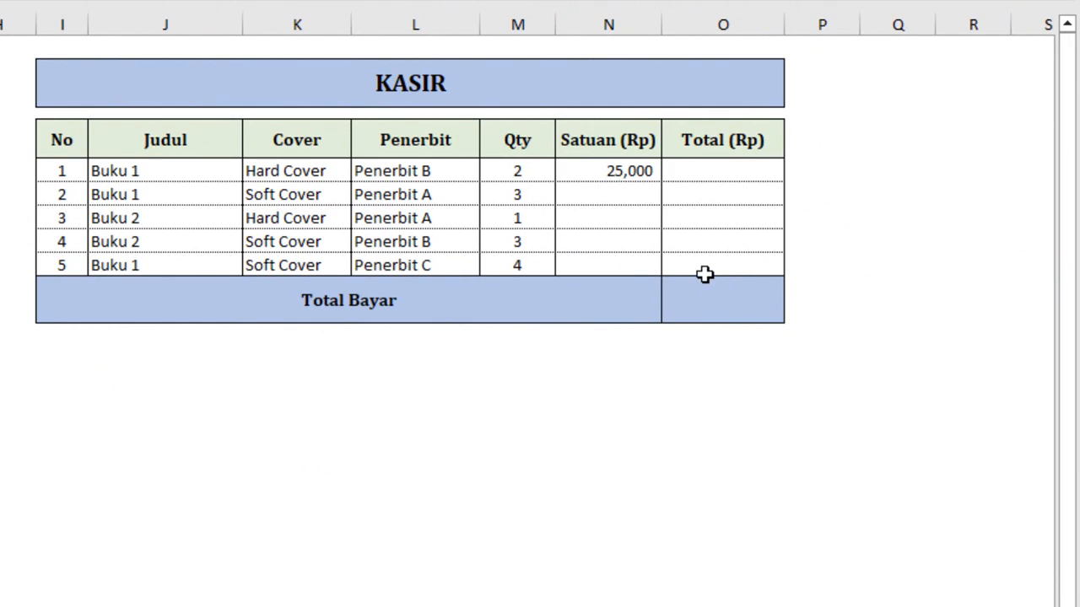
Step: Fill the unit price formula from N5 down to N9 in the Satuan (Rp) column
click(625, 172)
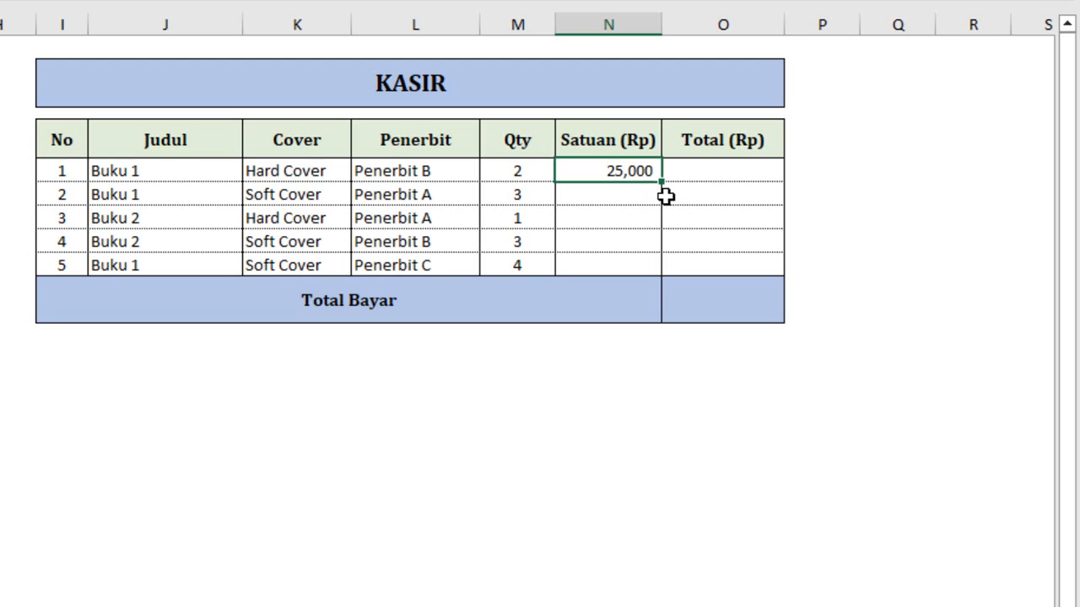
drag(663, 178, 648, 267)
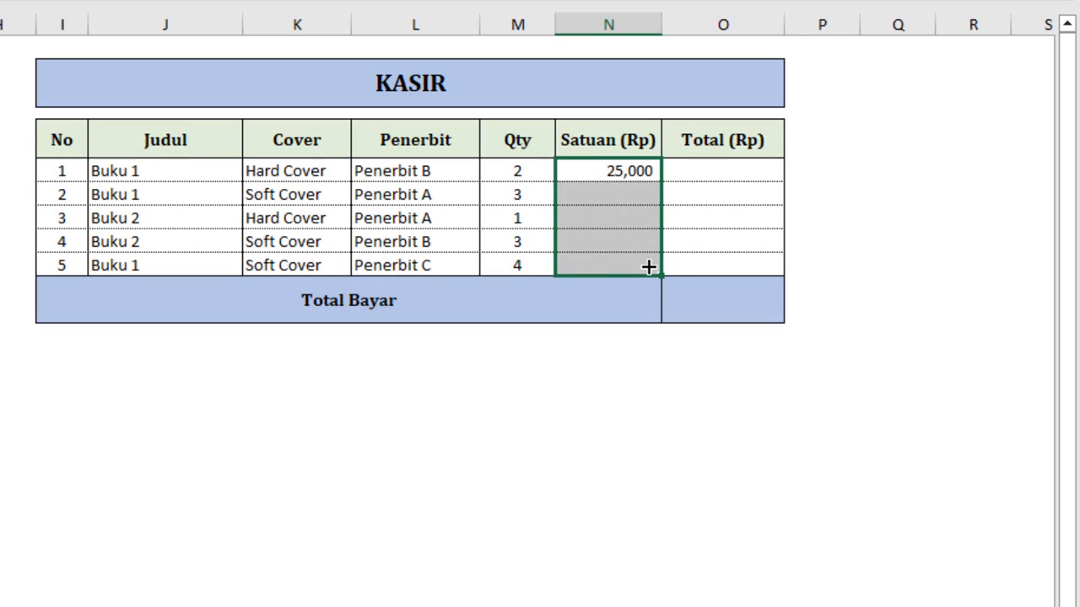
Step: Check the Judul, Cover, Penerbit and Harga values in row 8 of the price list against the second KASIR item
click(616, 199)
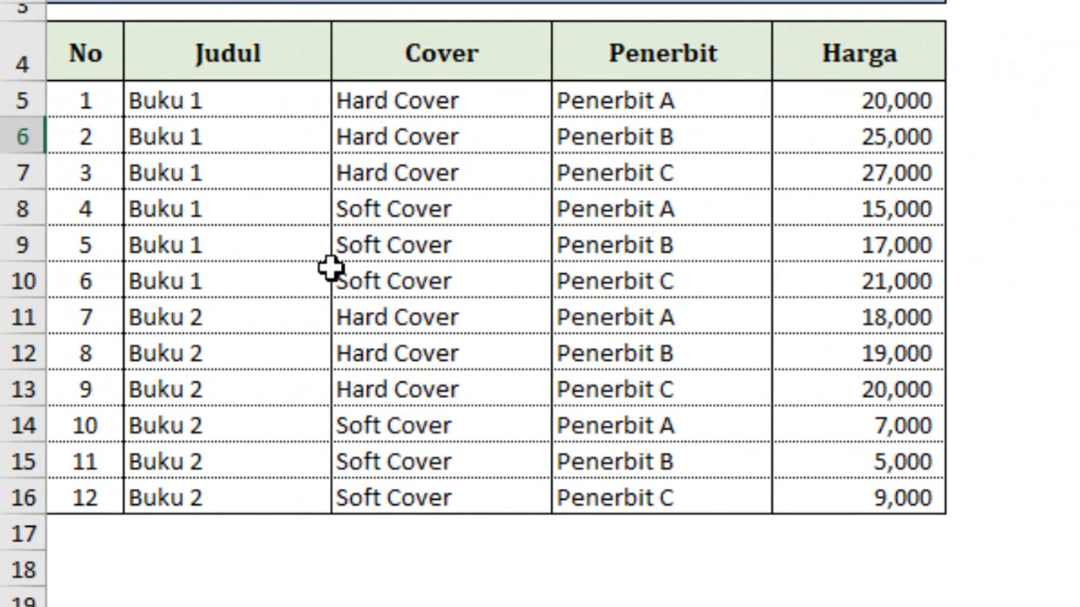
click(311, 214)
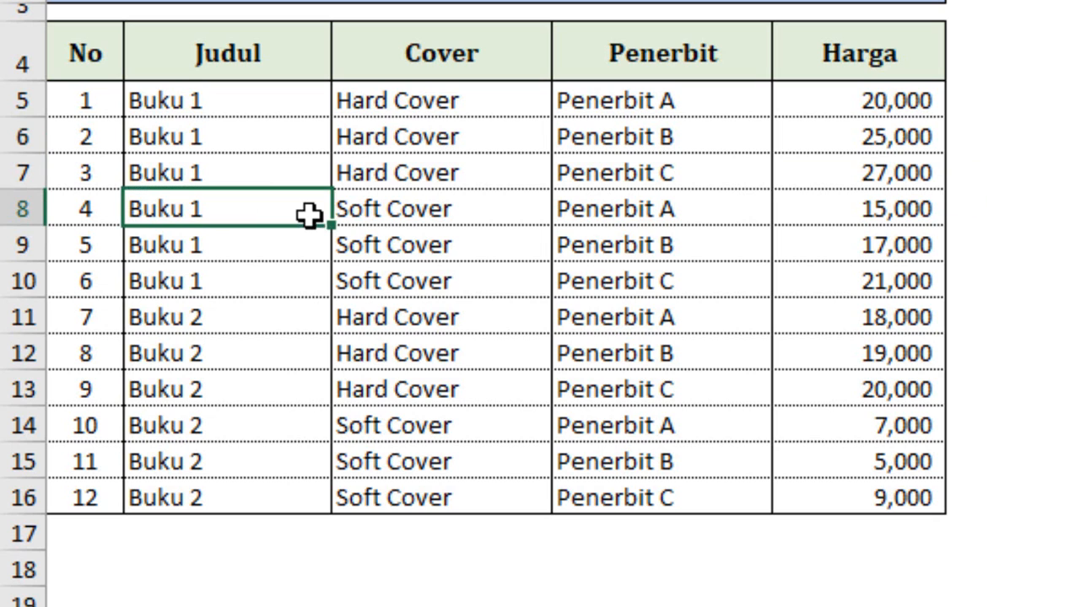
click(400, 217)
click(626, 217)
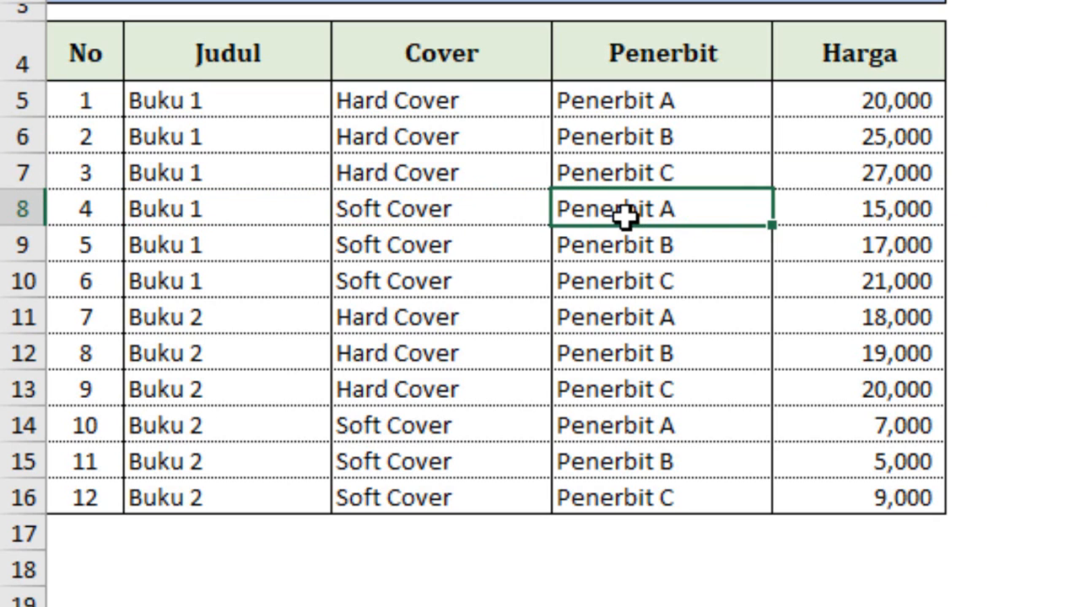
click(801, 212)
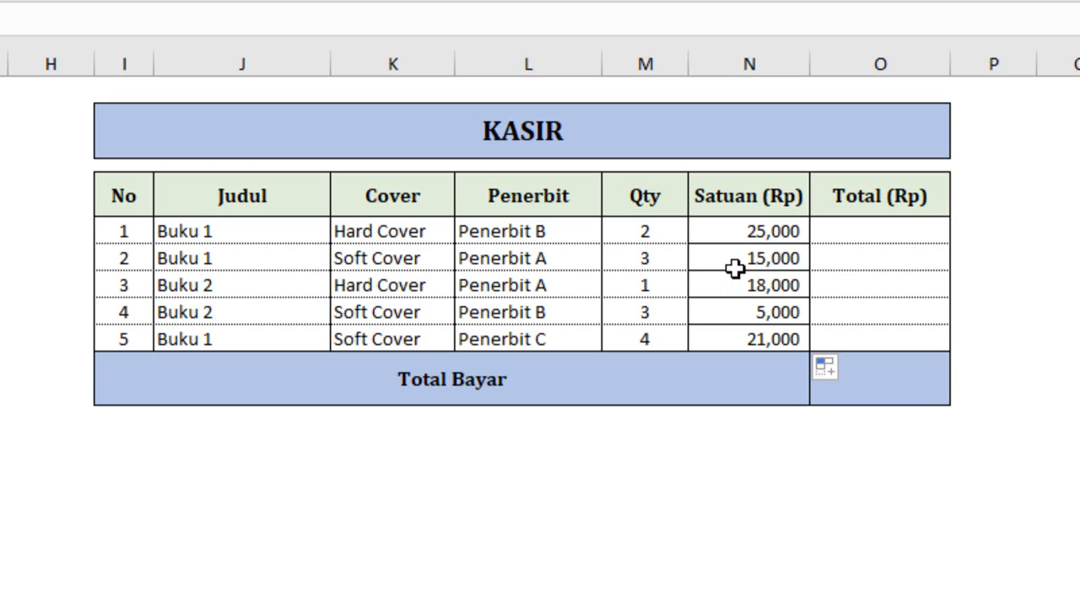
Step: Calculate the first item's total in O5 as =M5*N5 and fill the formula down to O9
click(869, 238)
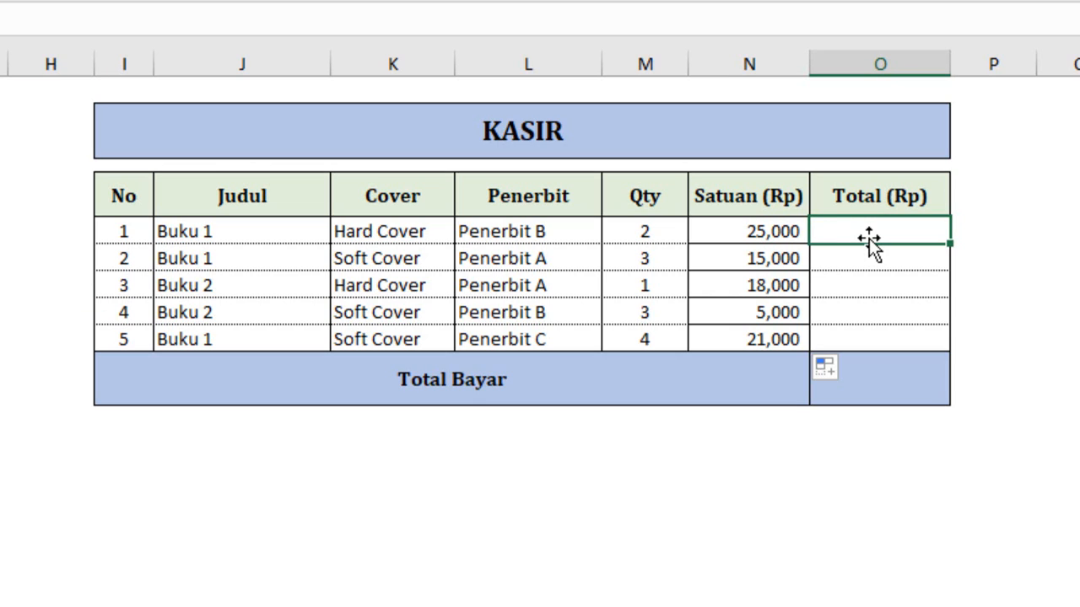
text(=)
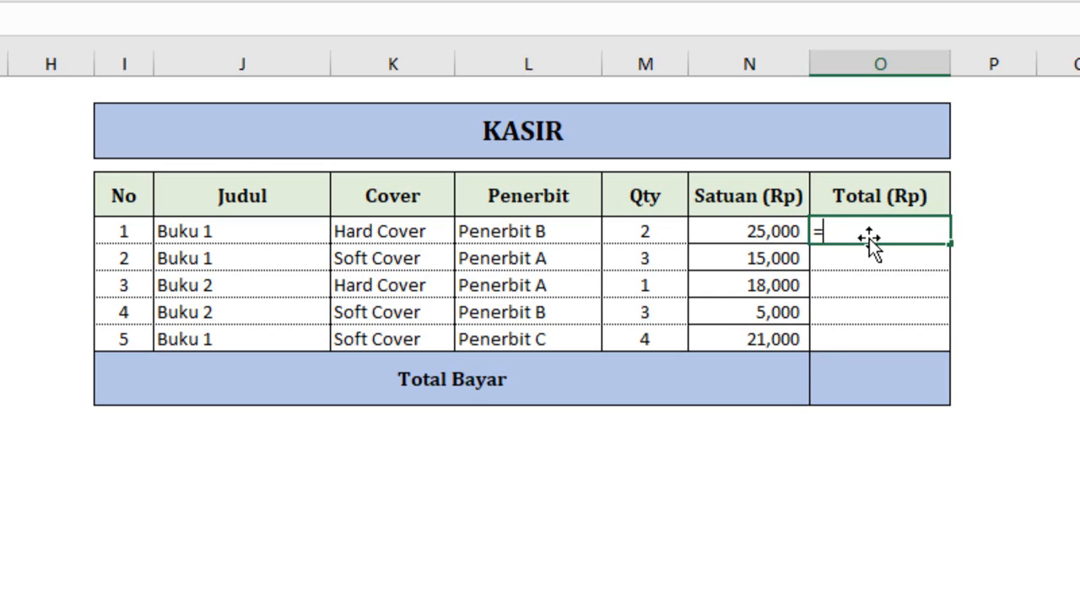
click(658, 239)
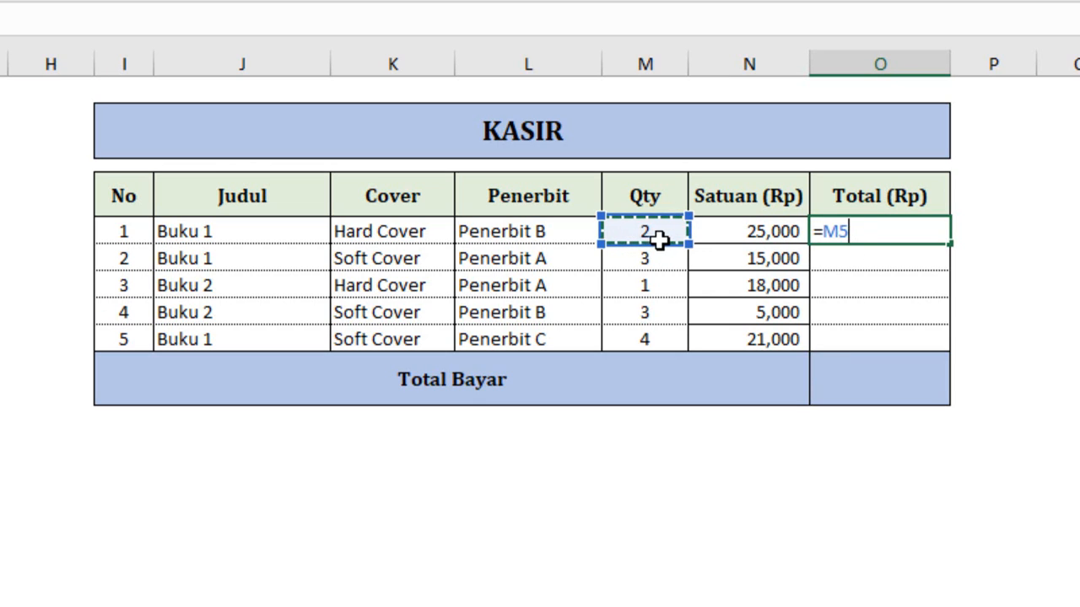
text(*)
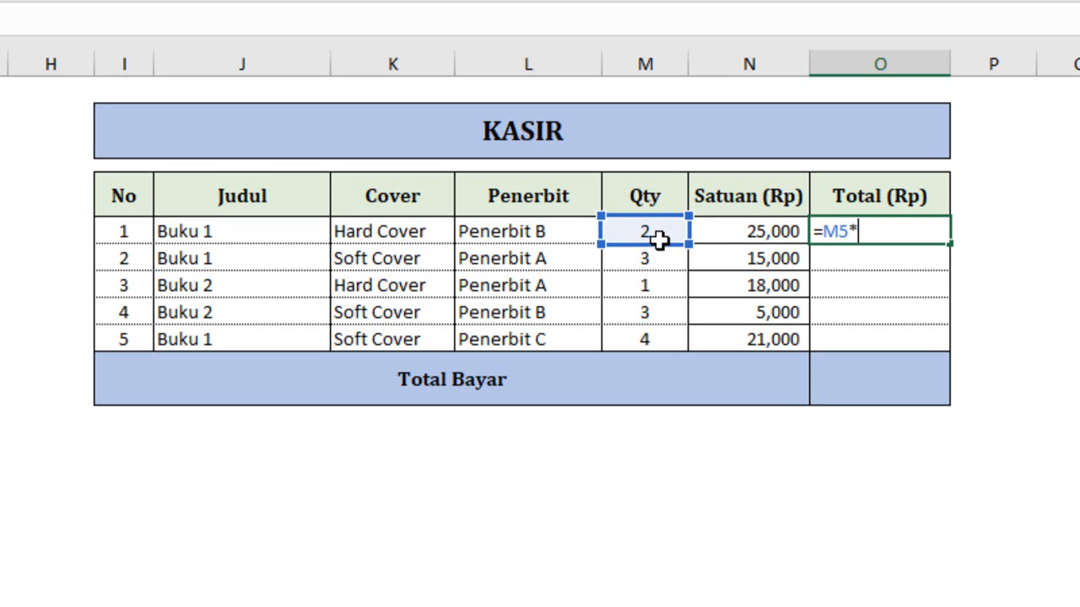
click(776, 237)
key(Return)
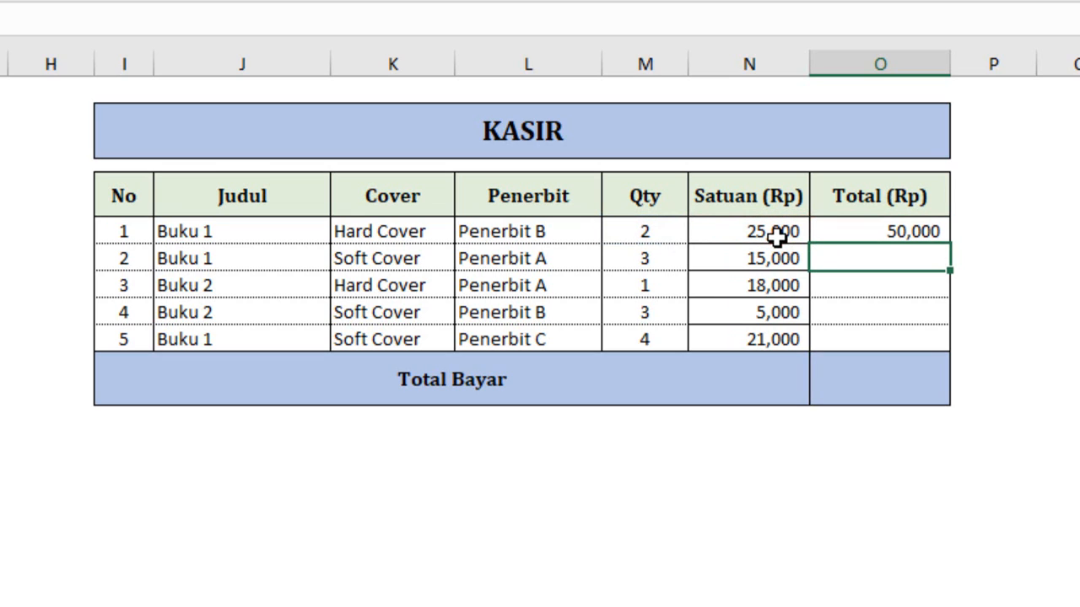
click(887, 232)
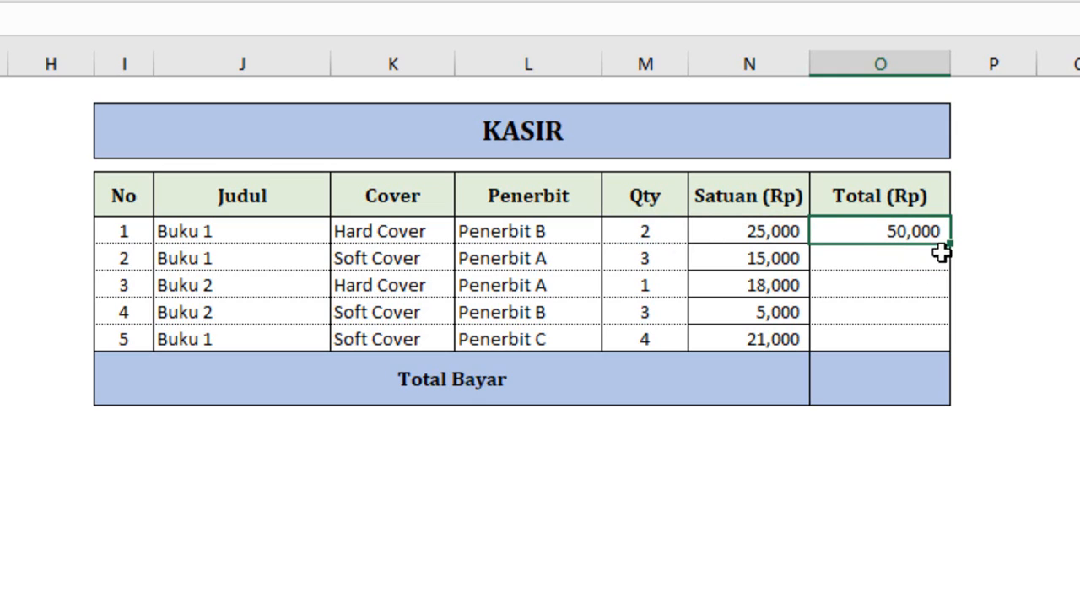
drag(949, 247, 934, 346)
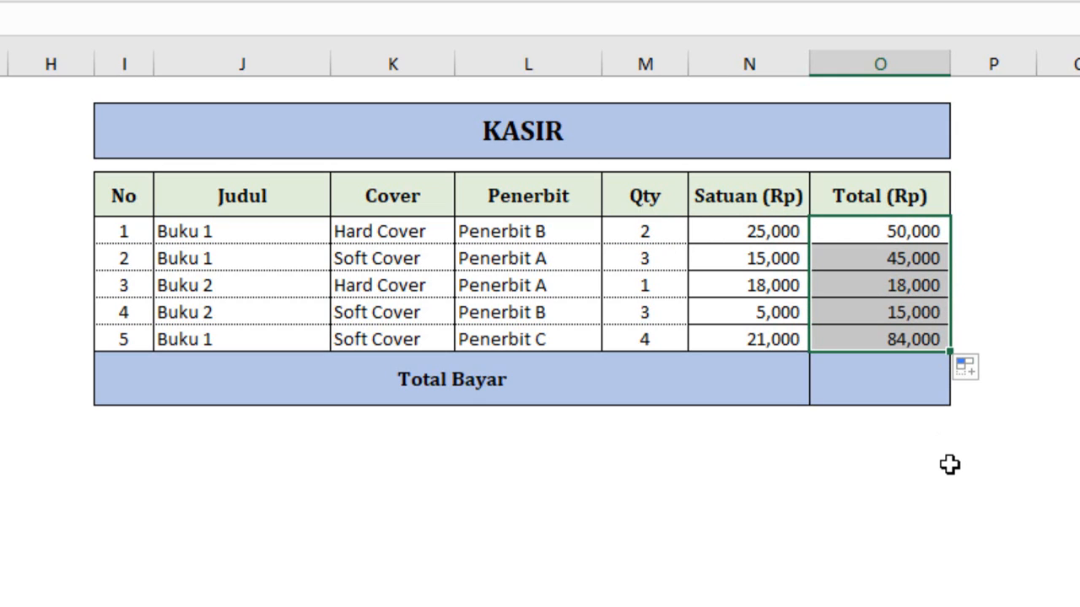
Step: Enter =SUM(O5:O9) in the Total Bayar cell to add up the item totals
click(888, 387)
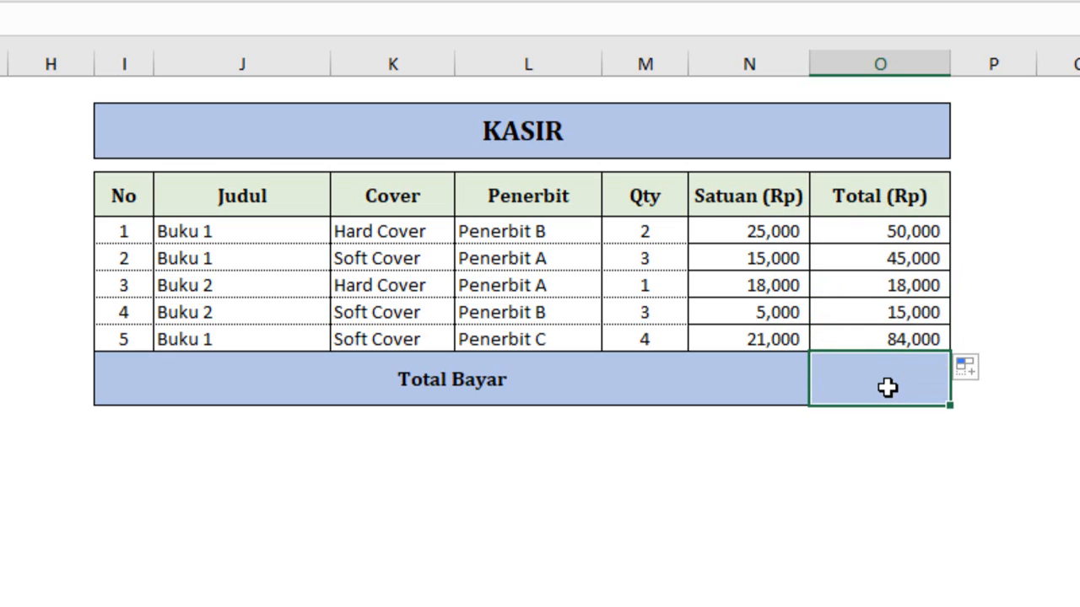
text(=sum()
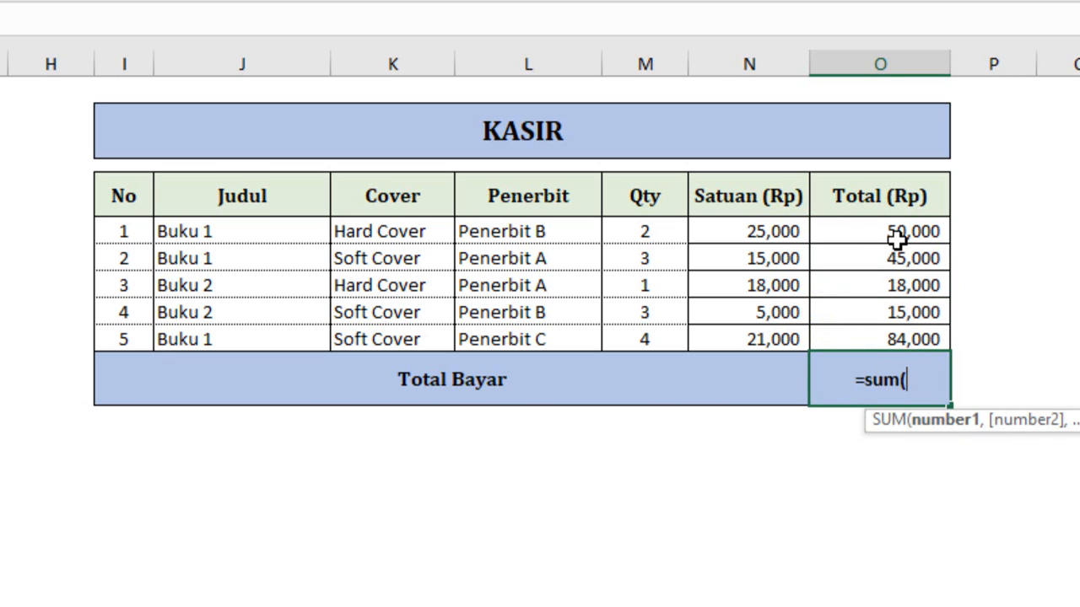
drag(897, 241, 894, 335)
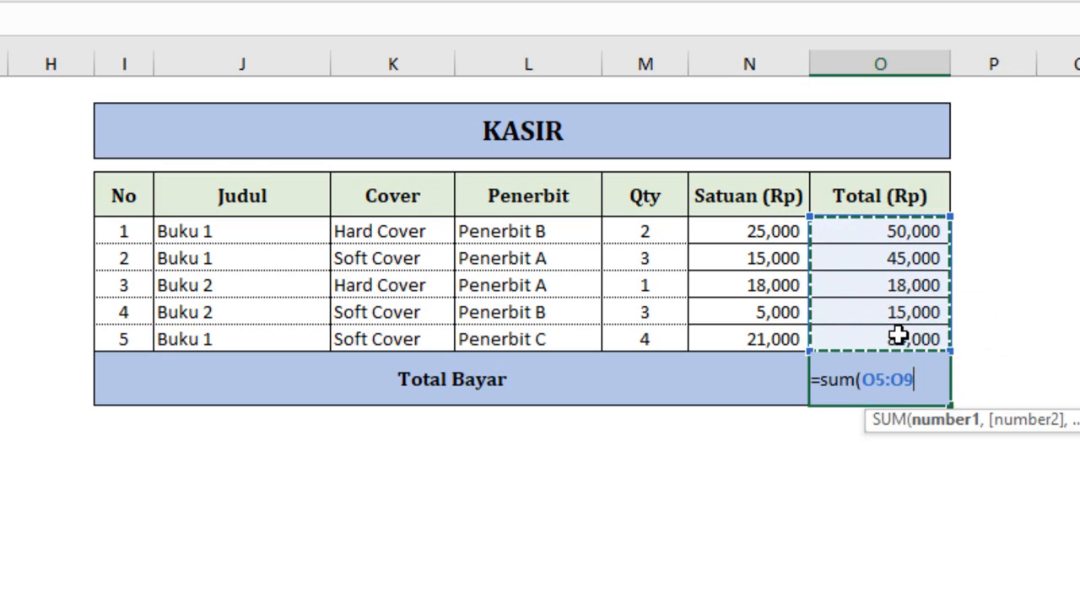
text())
key(Return)
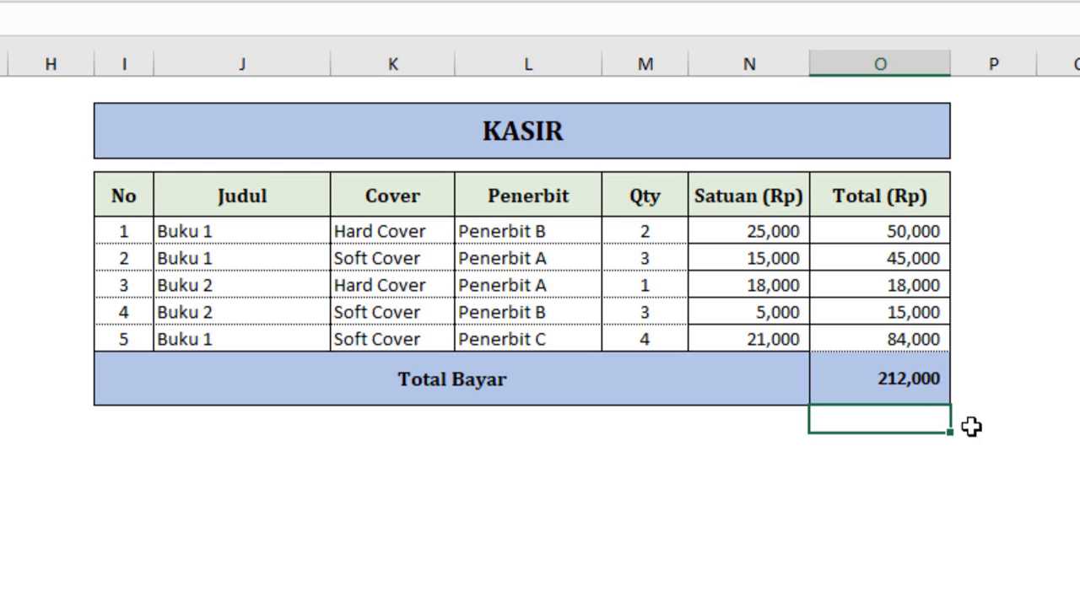
Step: Format the borders of N5:O9 with dotted horizontal lines between the rows and a thin solid line along the bottom edge
click(786, 239)
drag(786, 240, 875, 335)
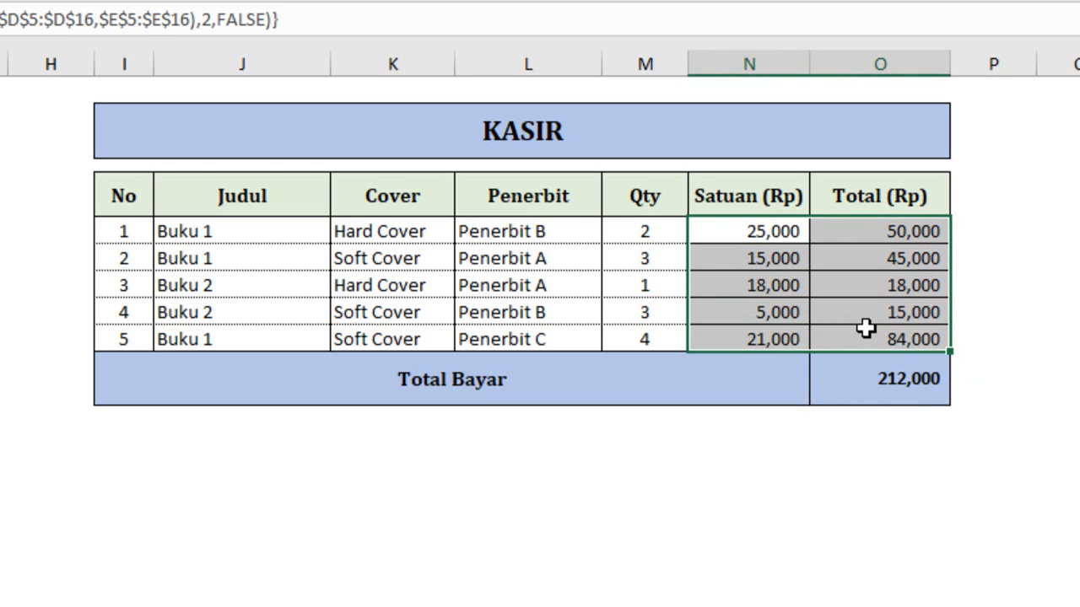
right_click(867, 332)
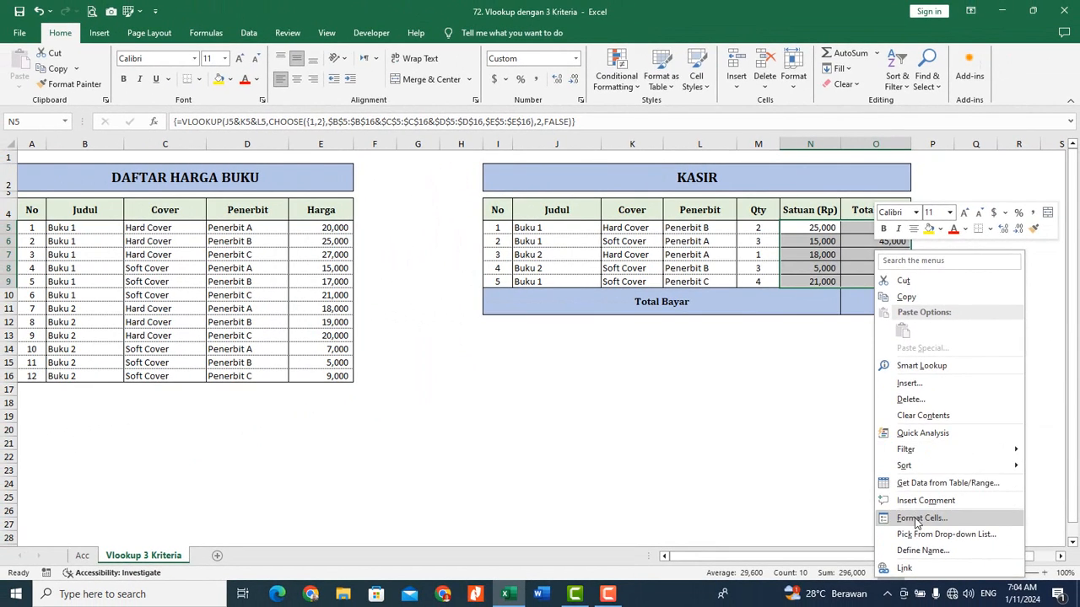
key(Escape)
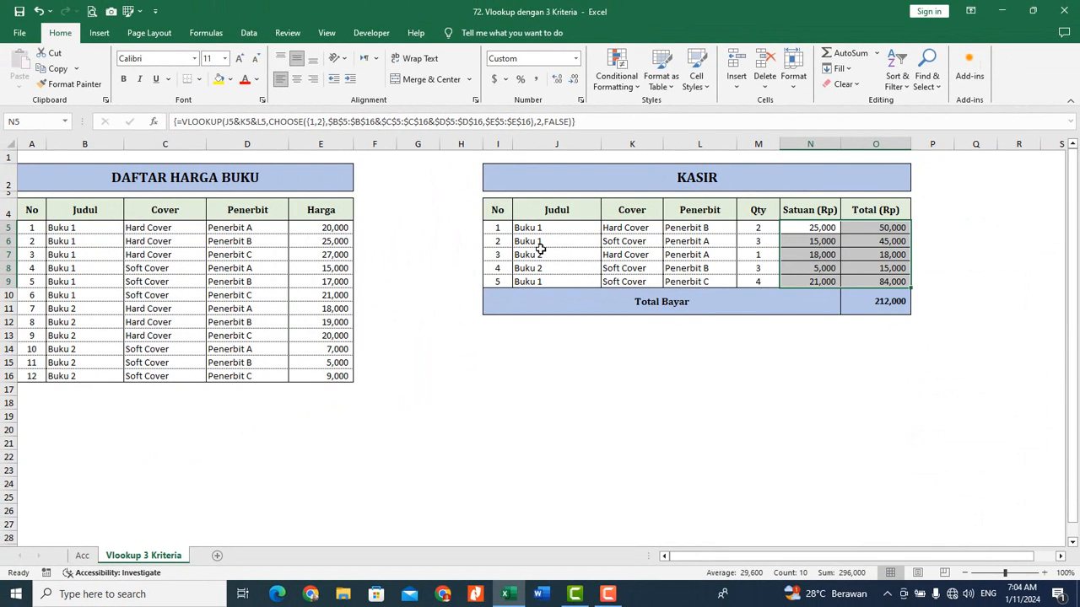
click(862, 283)
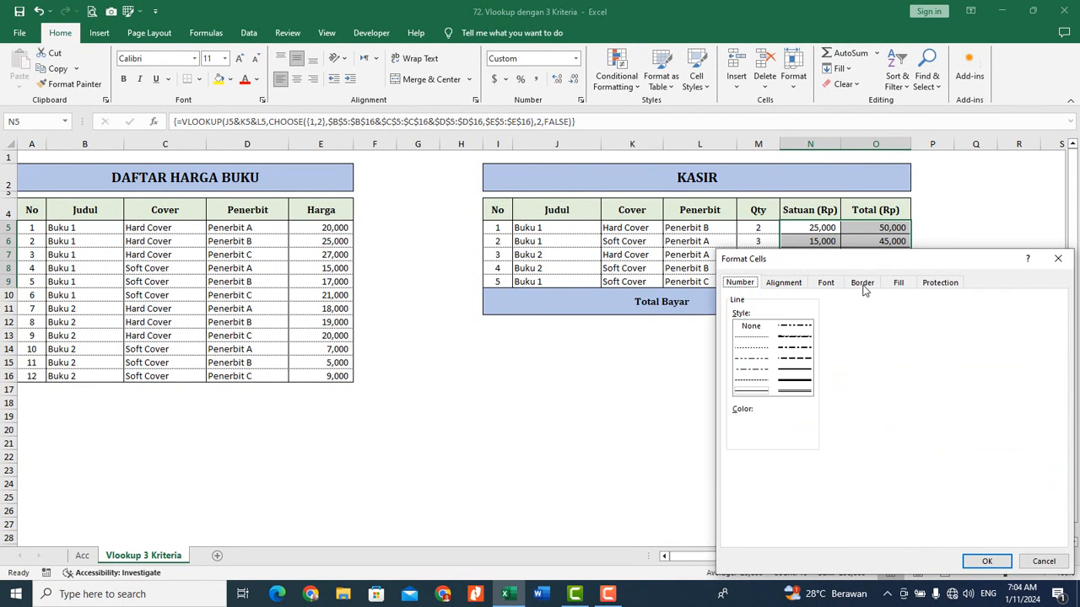
click(751, 337)
click(887, 399)
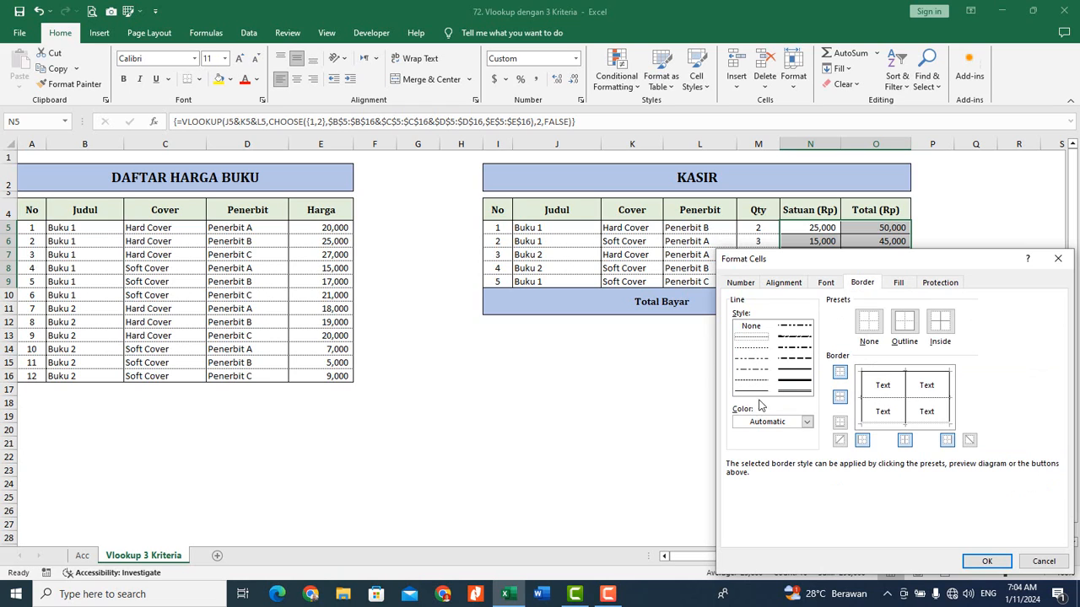
click(749, 390)
click(888, 425)
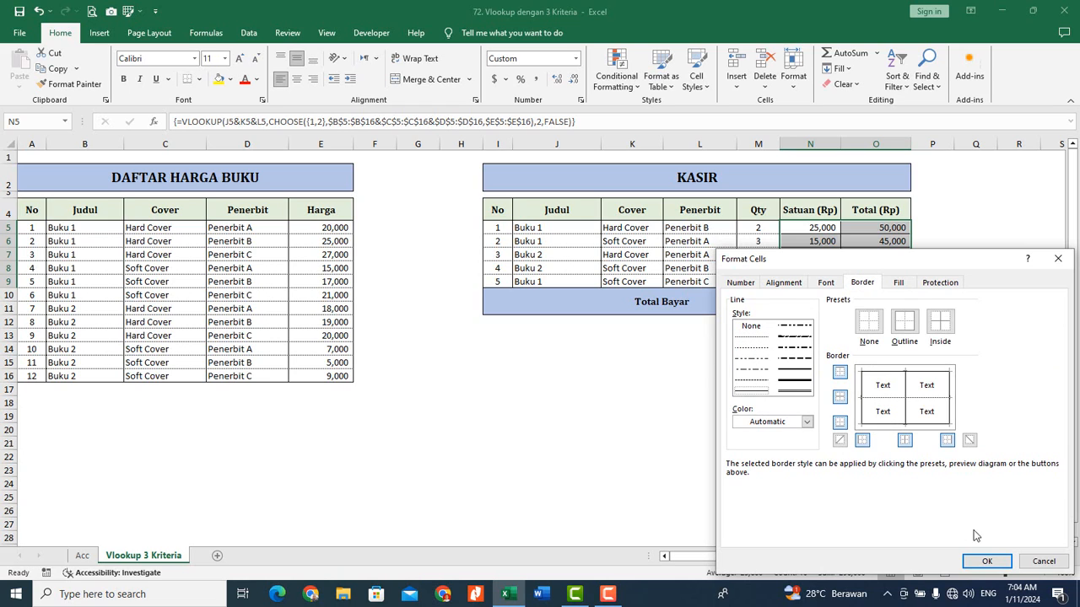
click(986, 561)
click(936, 496)
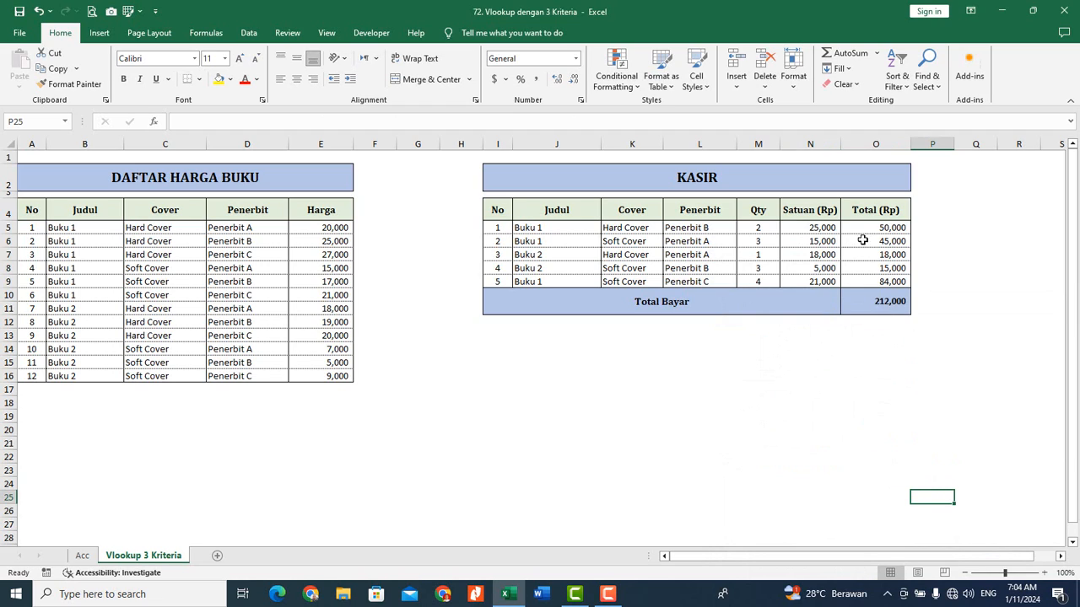
Step: Review the unit price formula in N5, covering the combined lookup value, the CHOOSE index, the joined criteria ranges and the Harga range
click(827, 228)
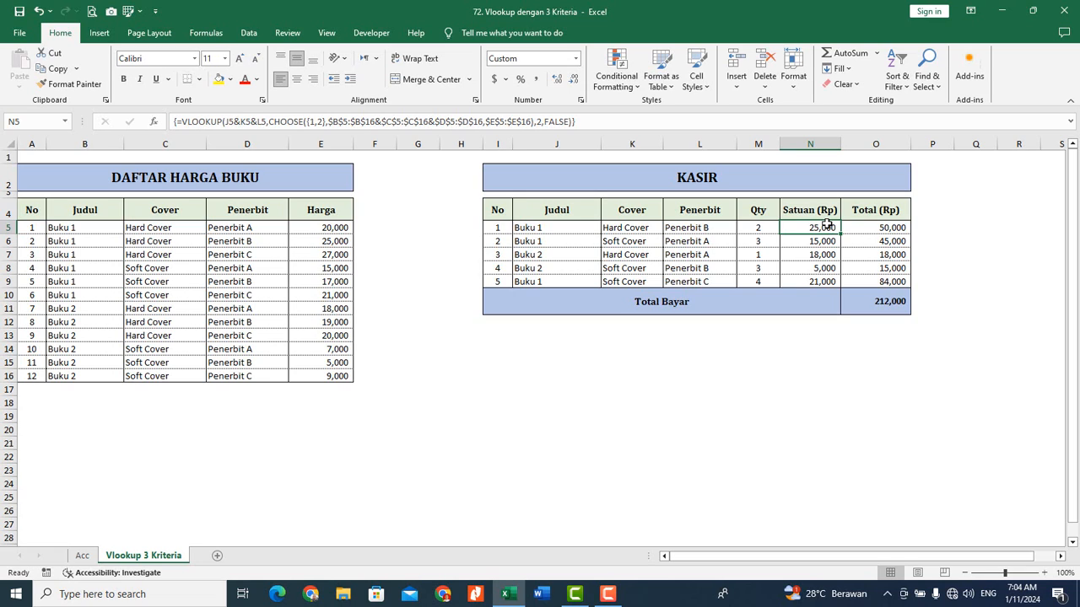
click(227, 123)
drag(227, 123, 267, 124)
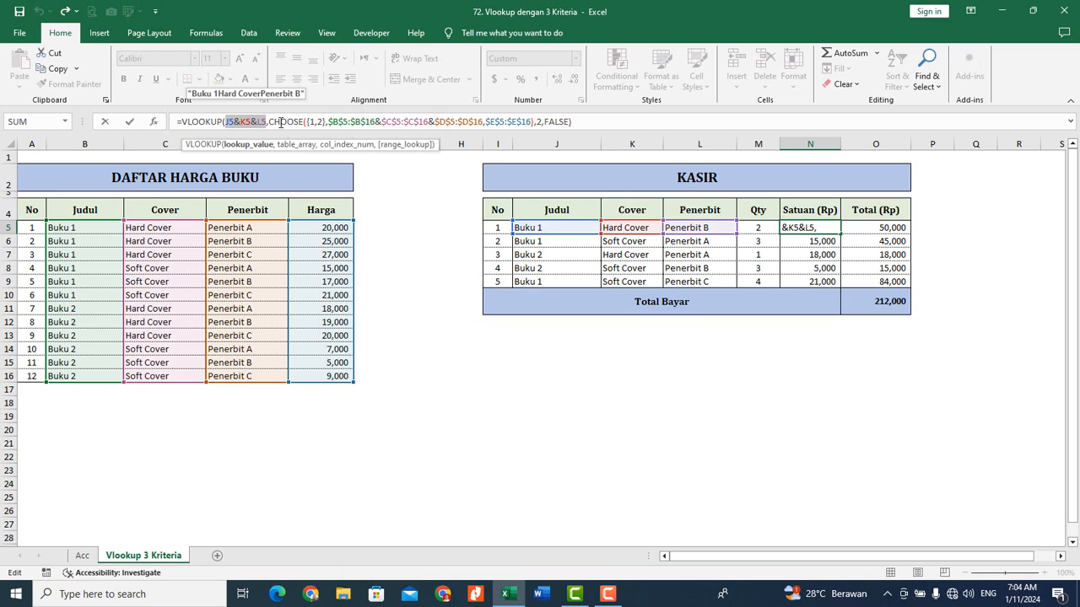
drag(270, 121, 333, 122)
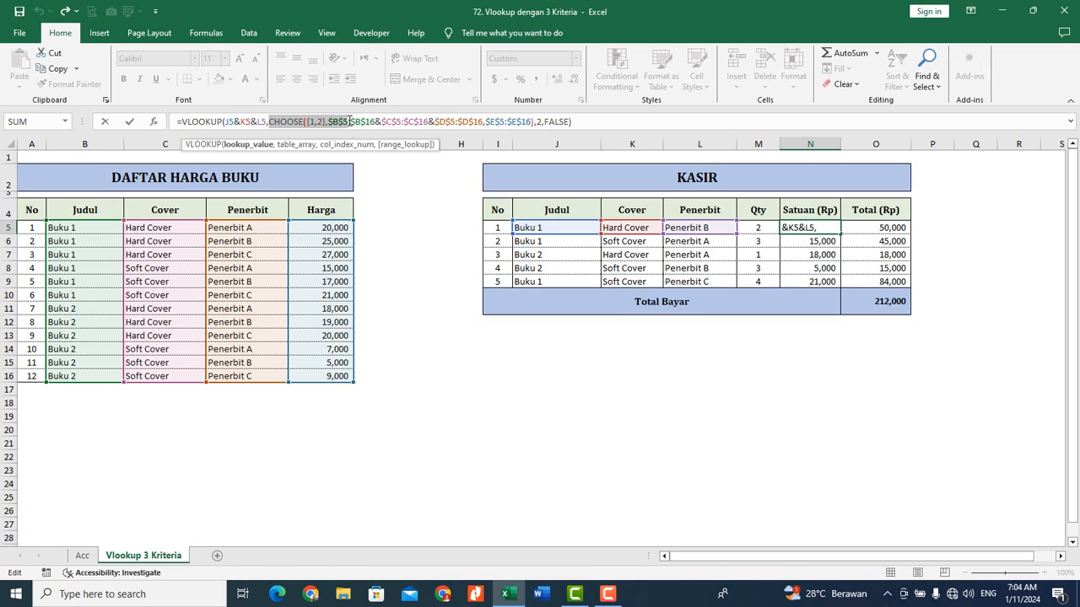
drag(349, 121, 304, 123)
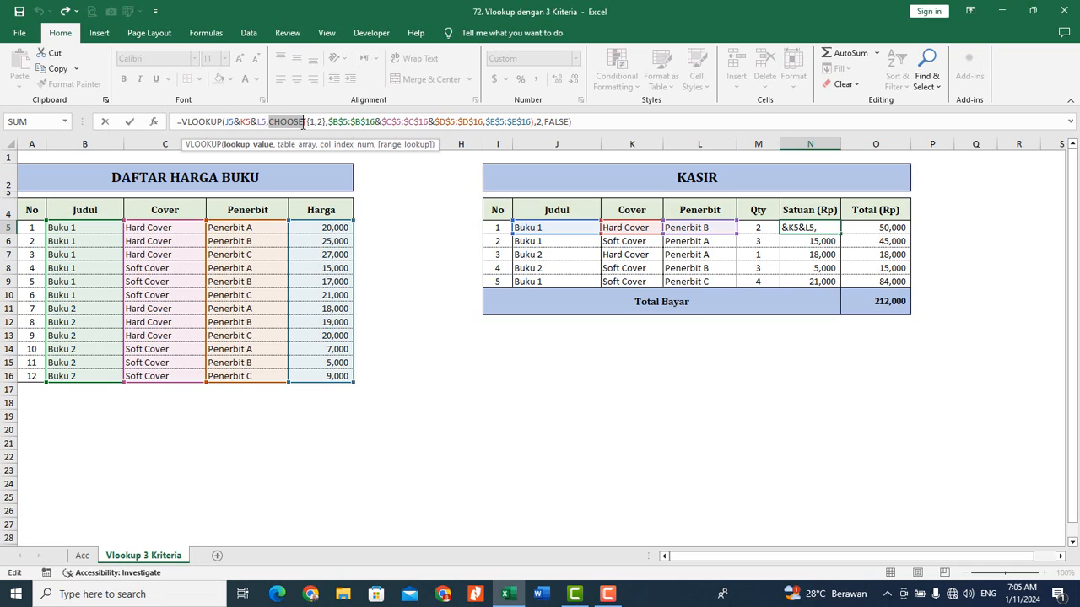
click(317, 123)
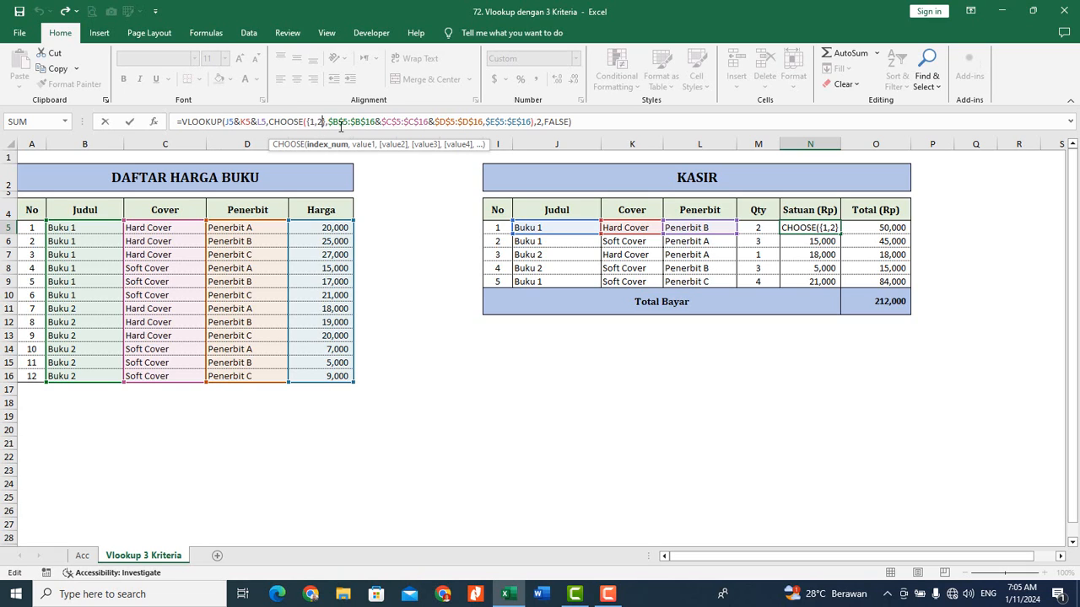
drag(331, 122, 375, 130)
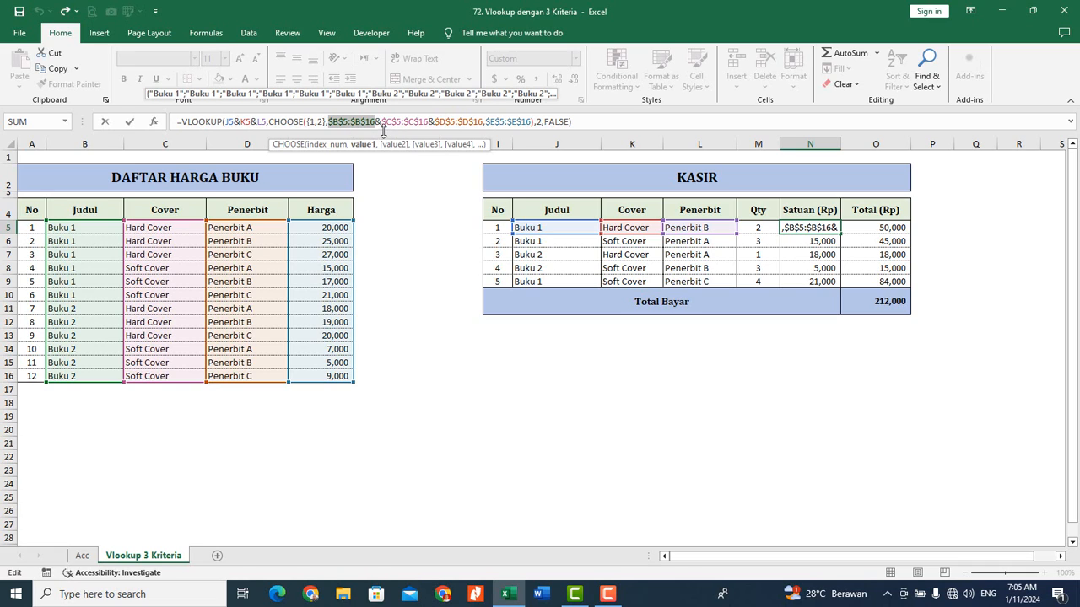
drag(386, 125, 484, 125)
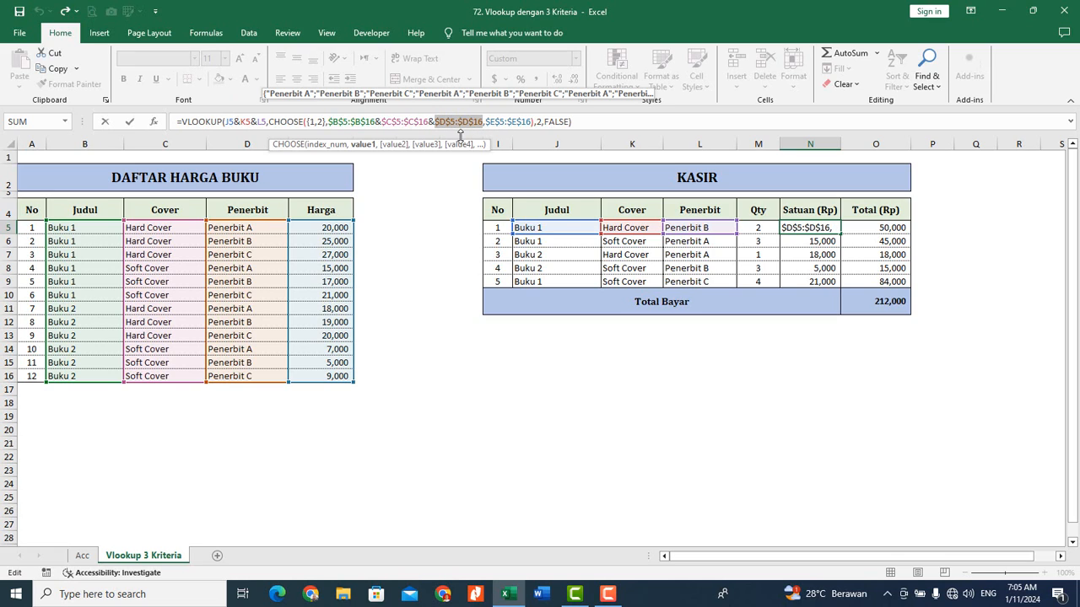
drag(328, 124, 482, 124)
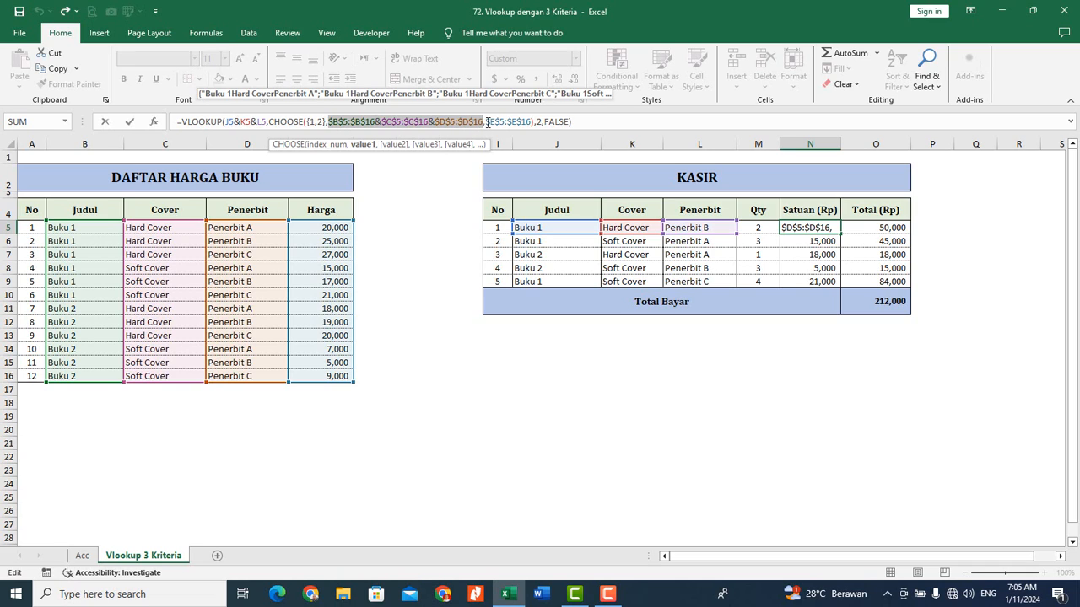
drag(486, 124, 532, 124)
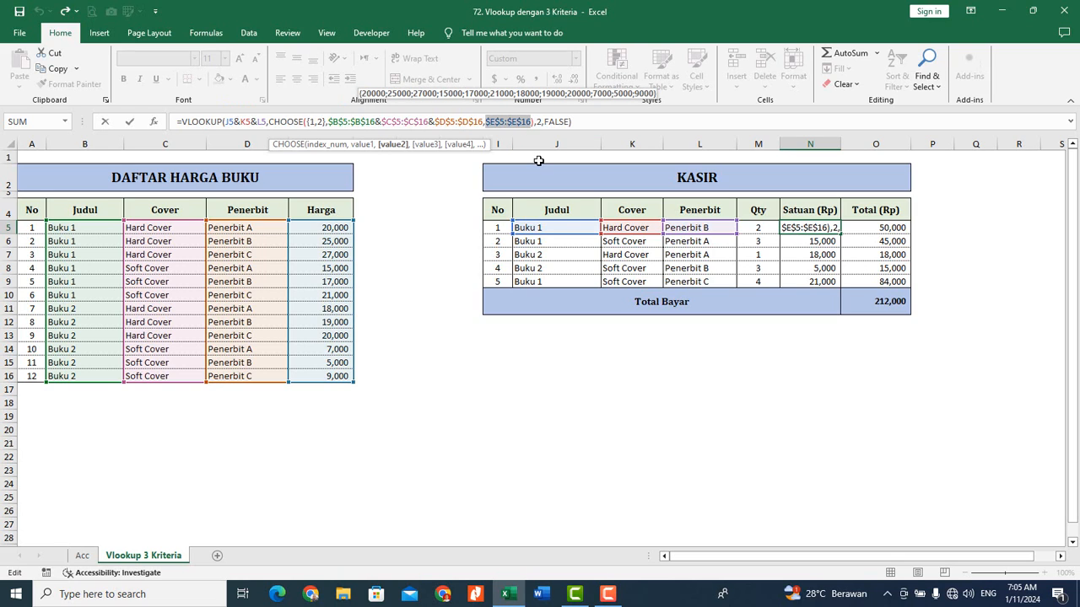
Step: Undo the last re-entry of the unit price formula in N5 and select an empty cell below the KASIR table
key(ctrl+shift+Return)
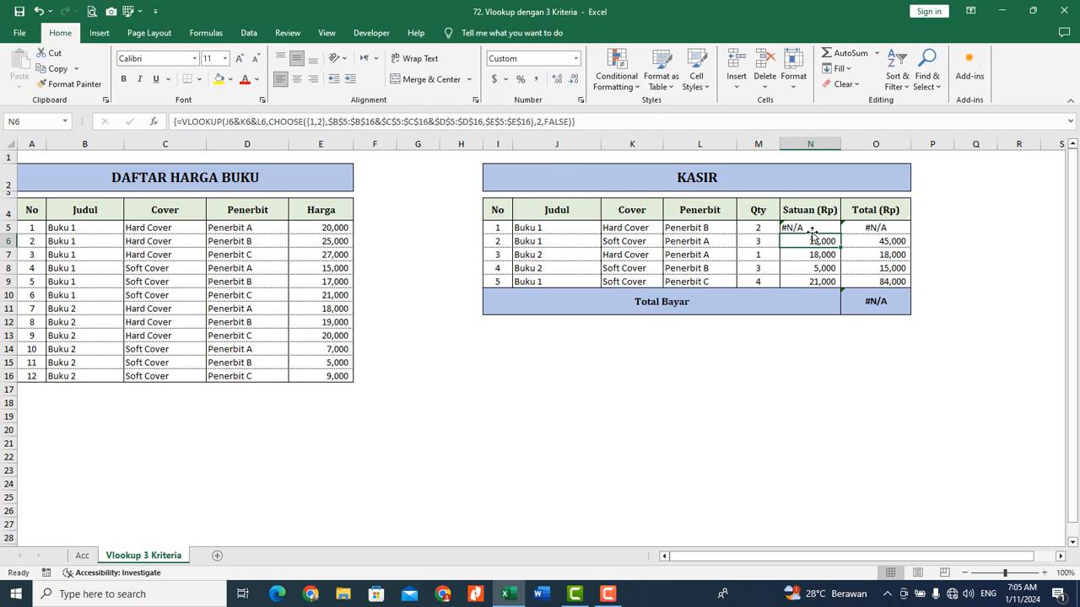
key(ctrl+z)
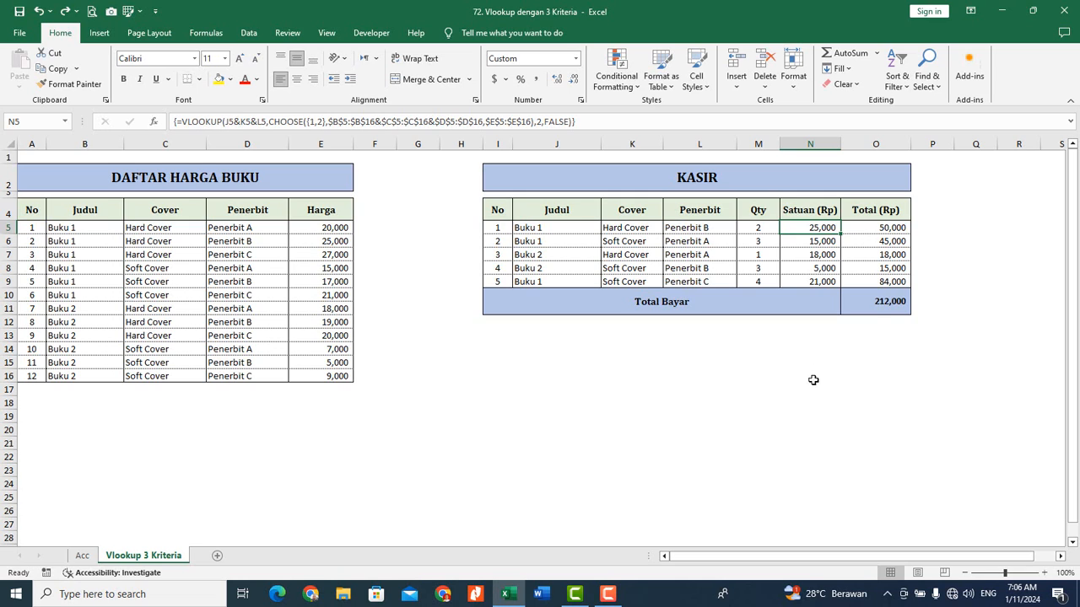
click(842, 401)
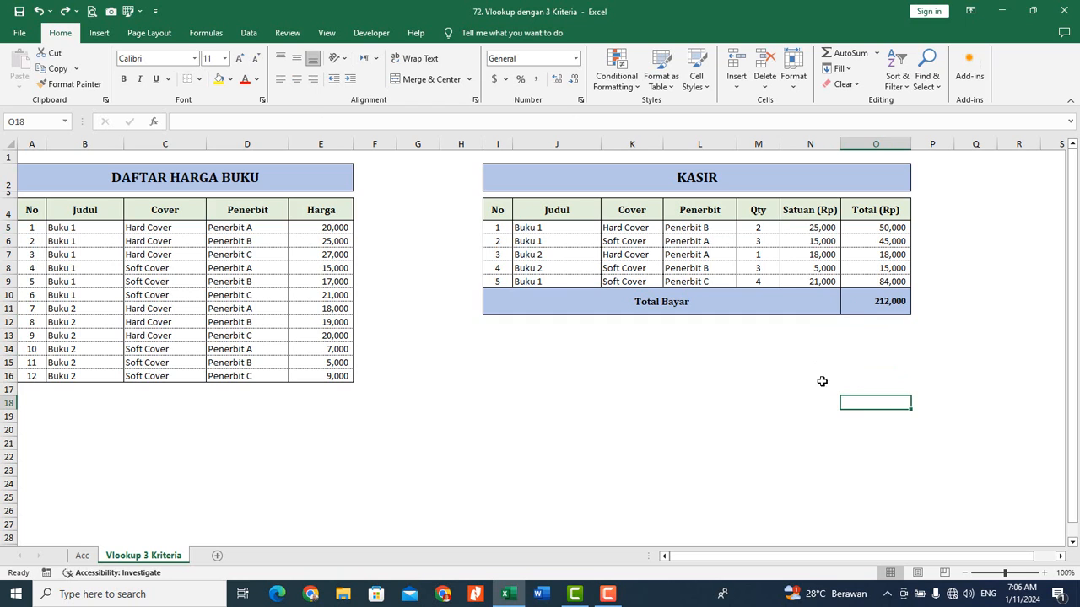
click(817, 375)
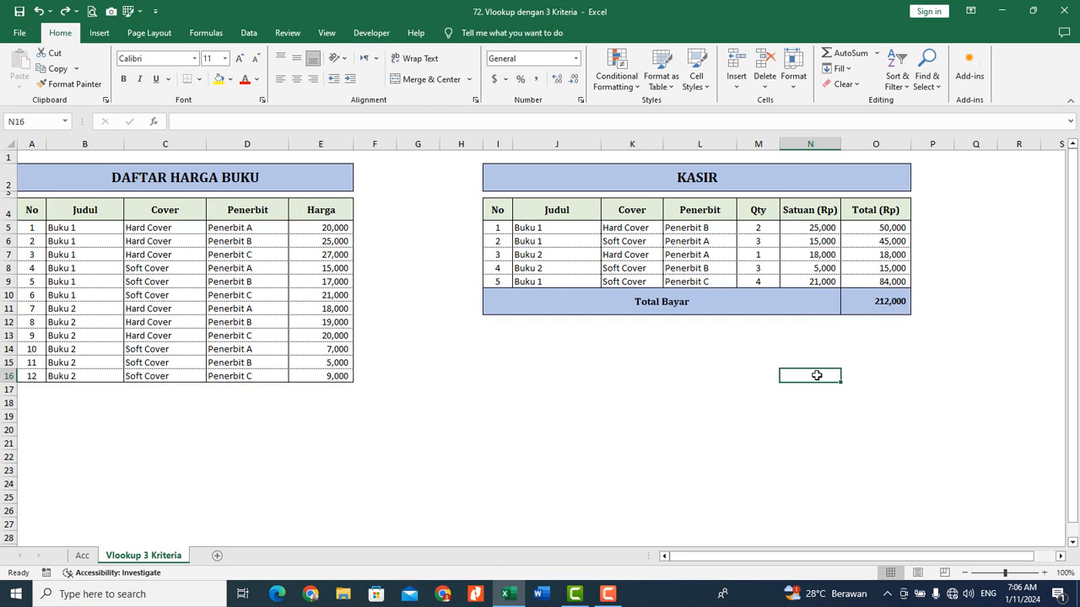